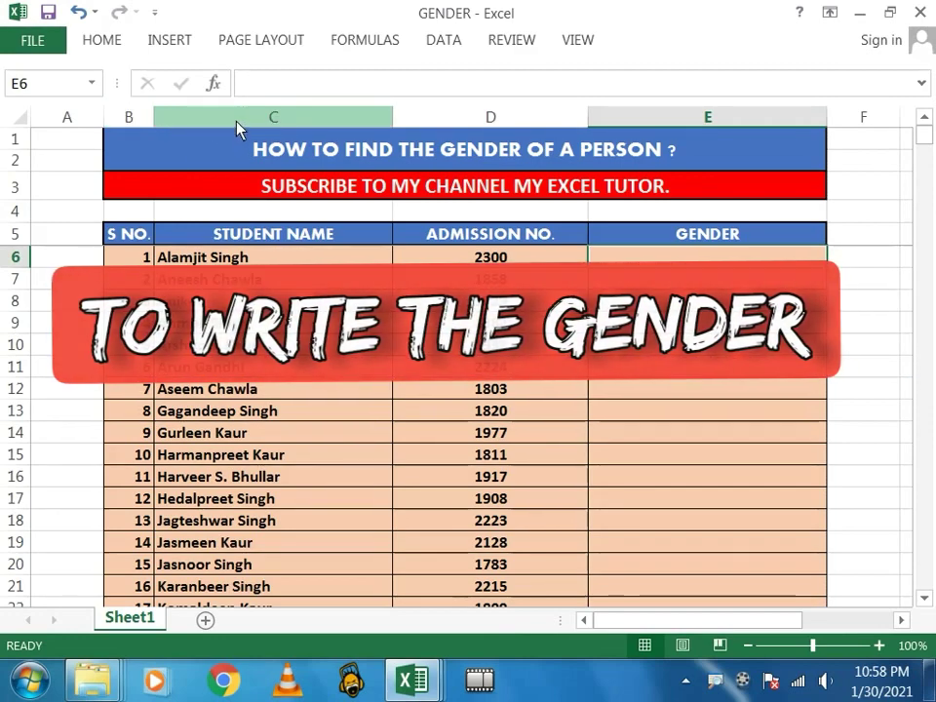
Step: Examine the Student Name column from its first record to its last and return to the first student
left_click(238, 130)
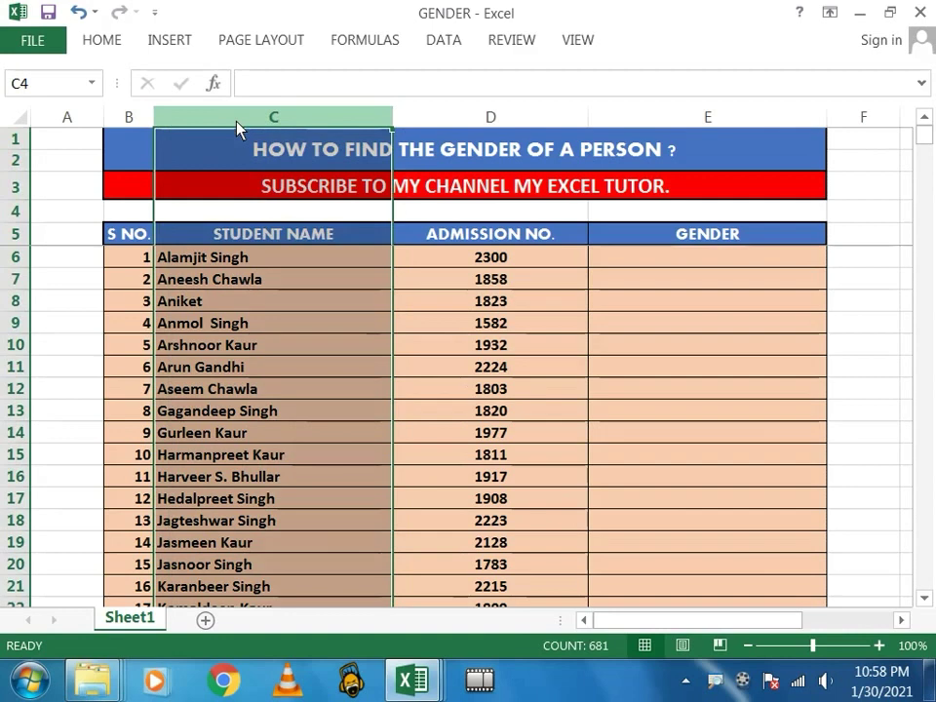
scroll(339, 410, "down", 3)
scroll(339, 414, "up", 3)
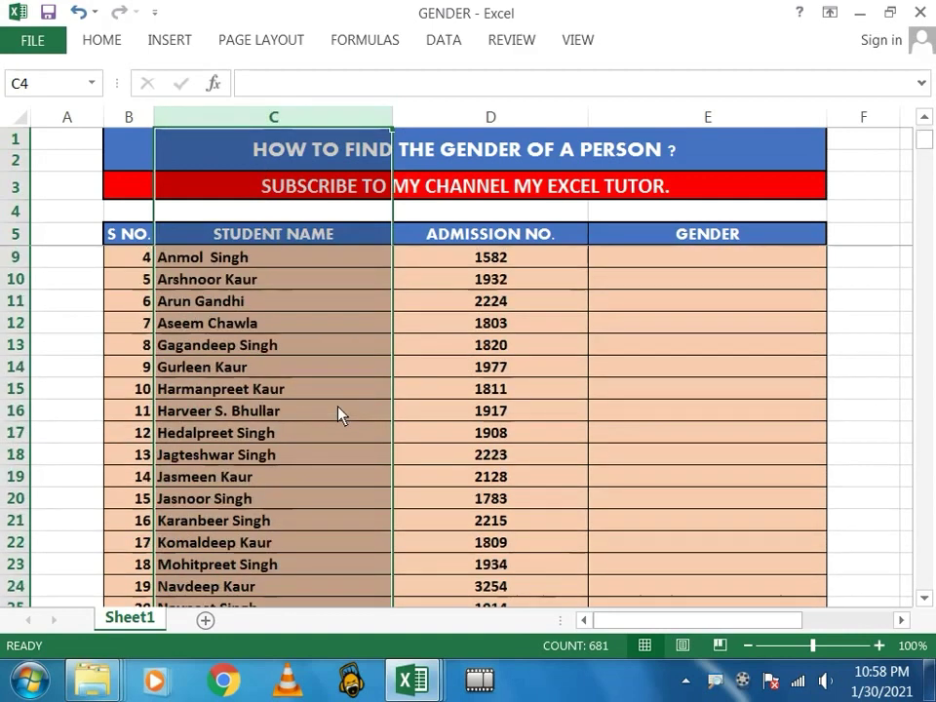
left_click_drag(326, 409, 326, 388)
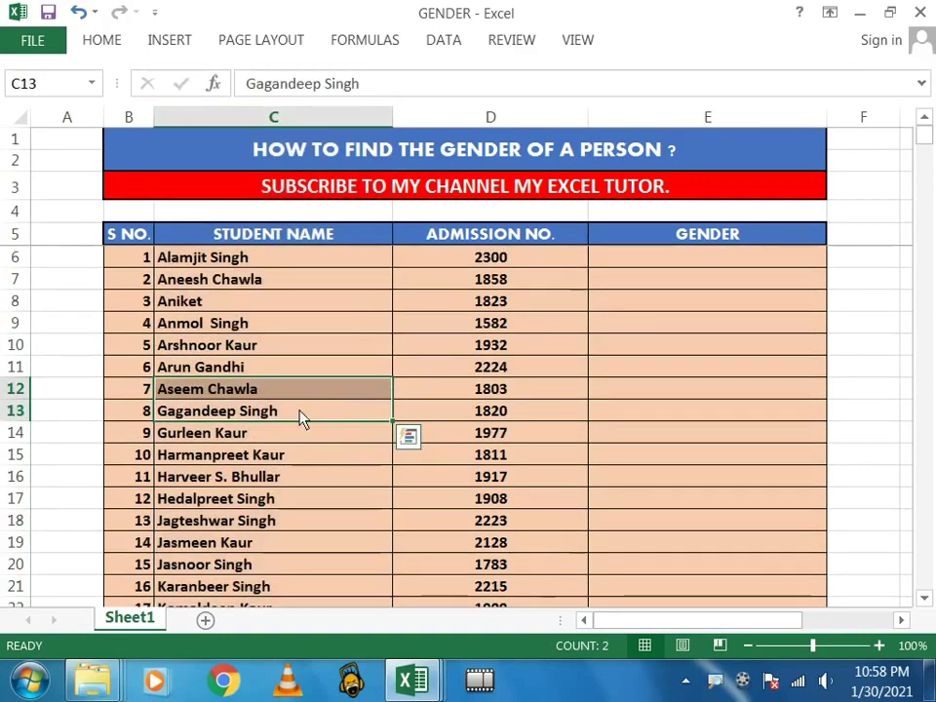
key("ctrl+Down")
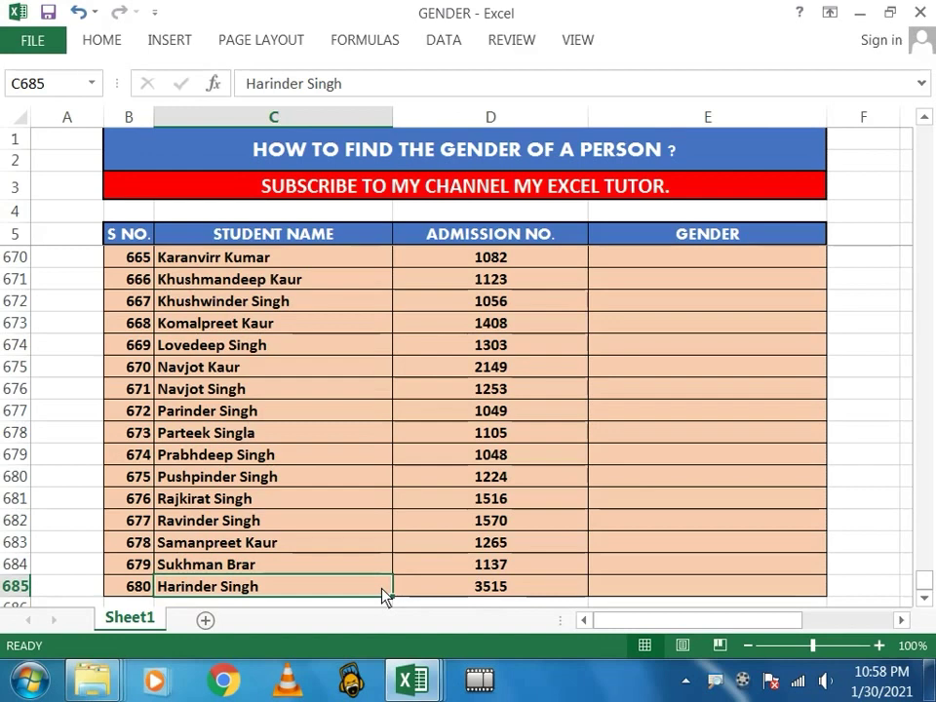
key("ctrl+Up")
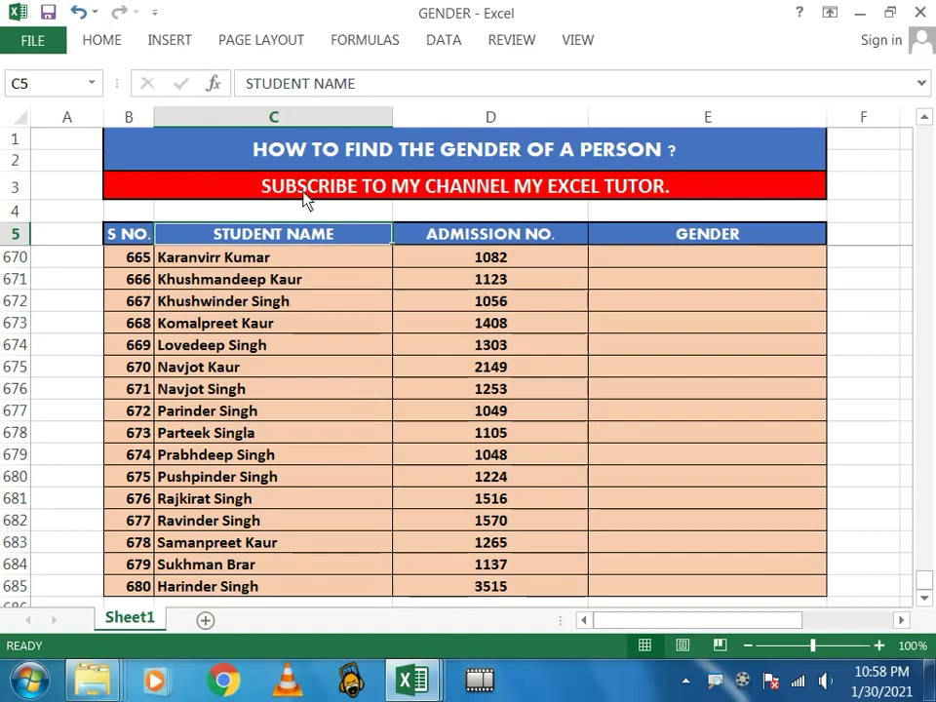
key("Down")
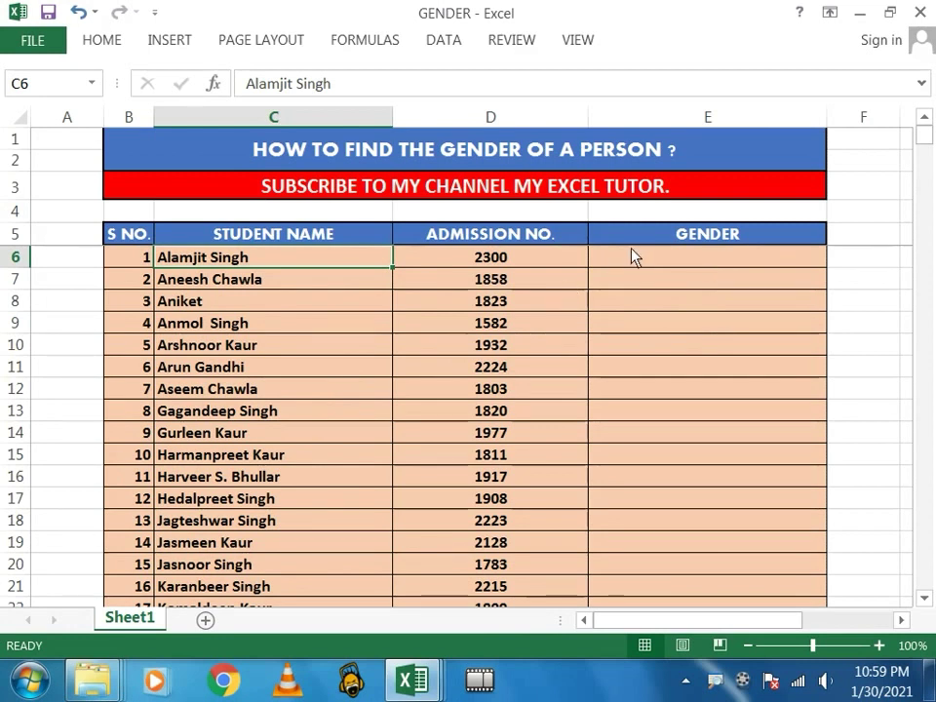
Step: Examine the student surnames, checking rows 19 to 22 one by one for endings that indicate gender
left_click(650, 268)
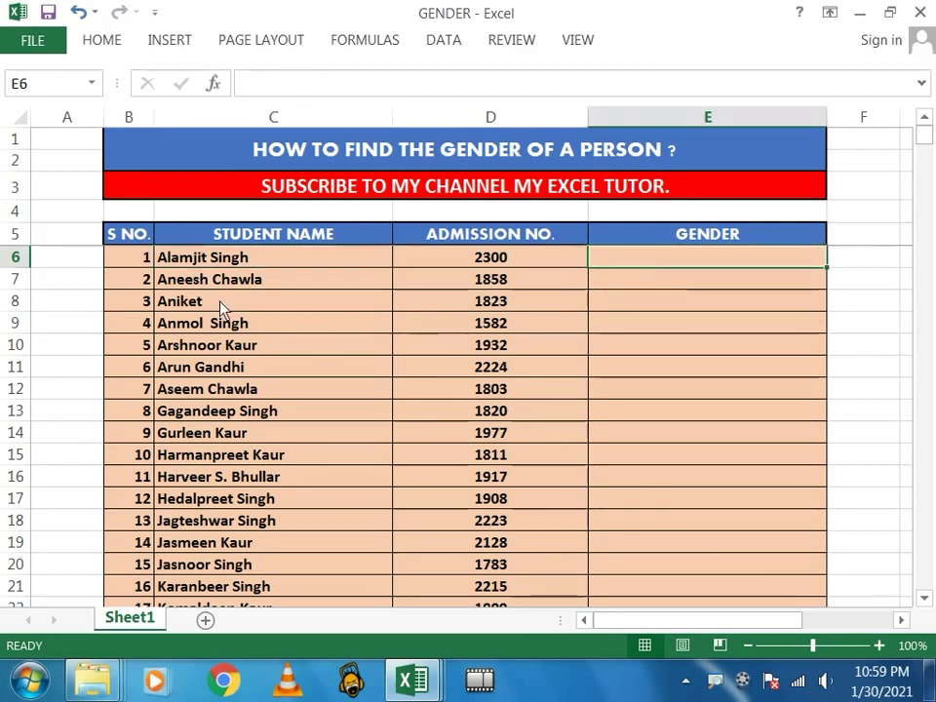
left_click(281, 116)
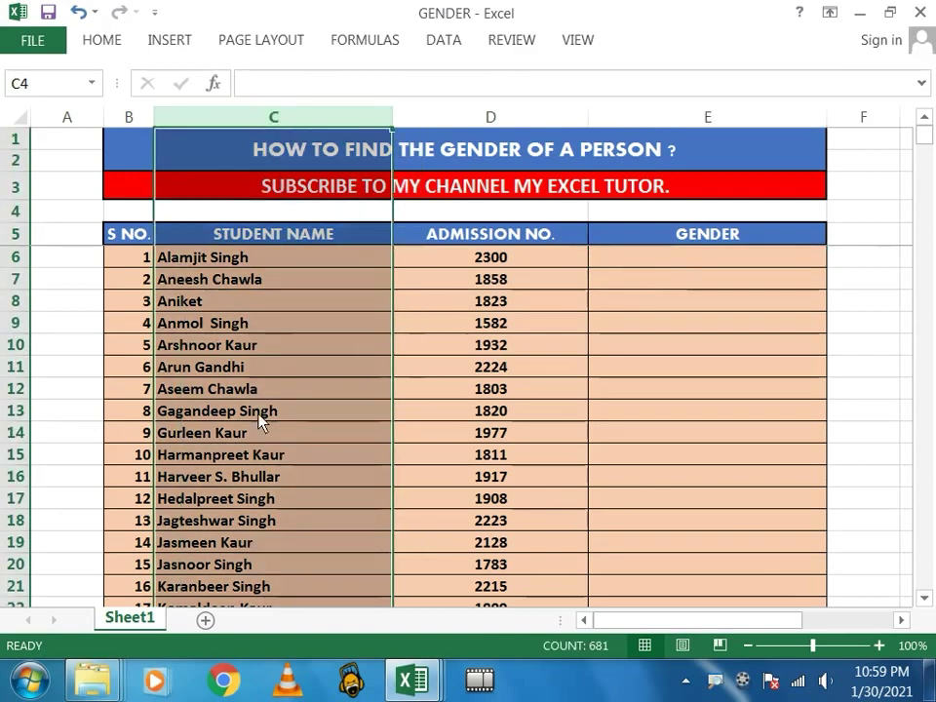
left_click(341, 307)
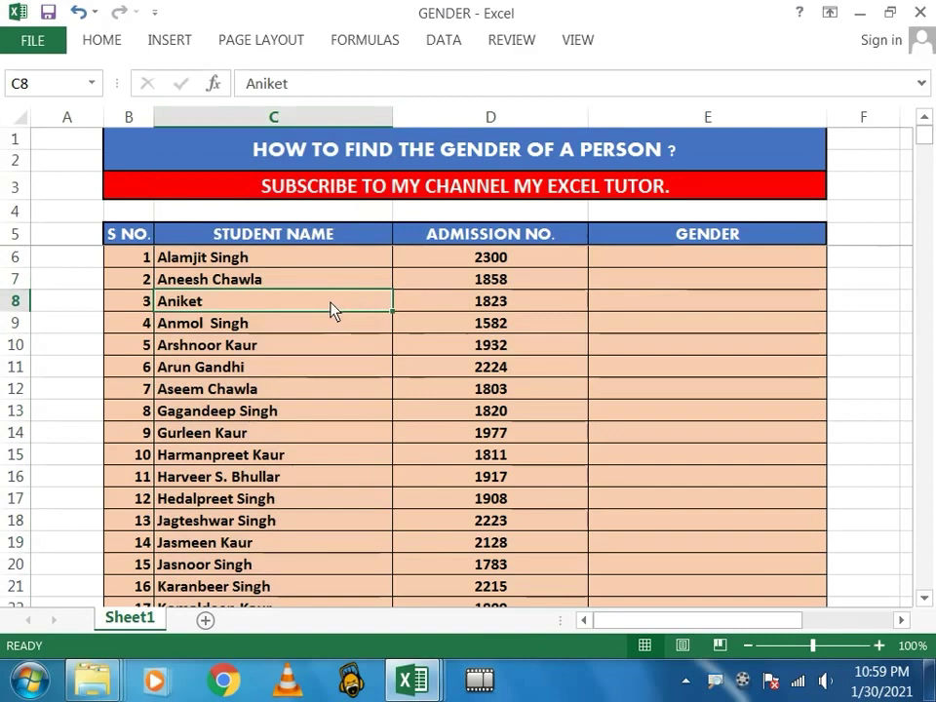
scroll(331, 310, "down", 2)
scroll(332, 309, "down", 1)
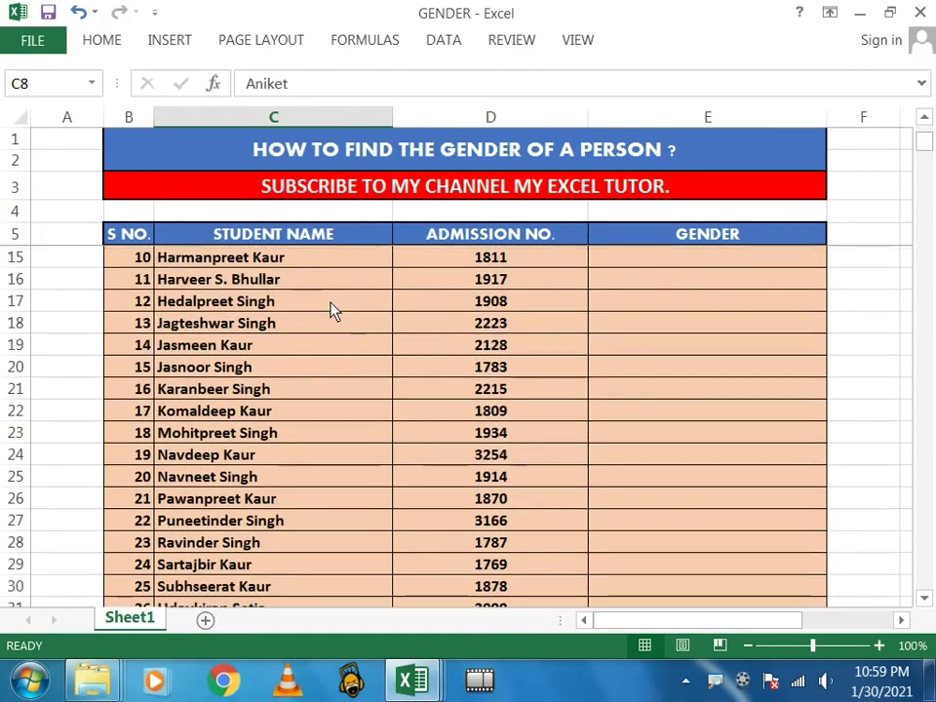
left_click(273, 306)
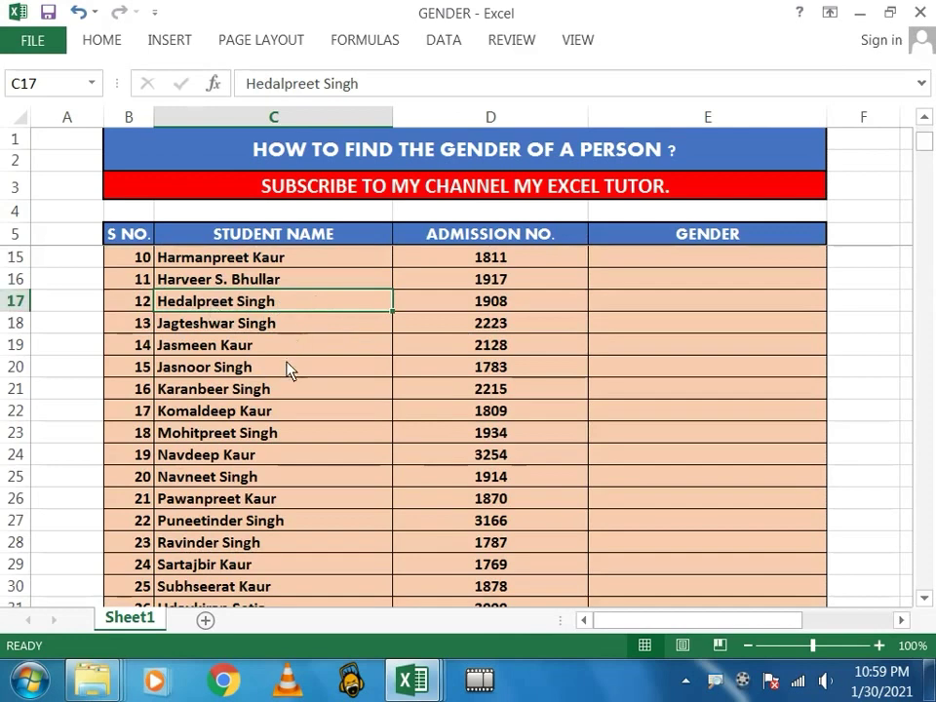
left_click(16, 346)
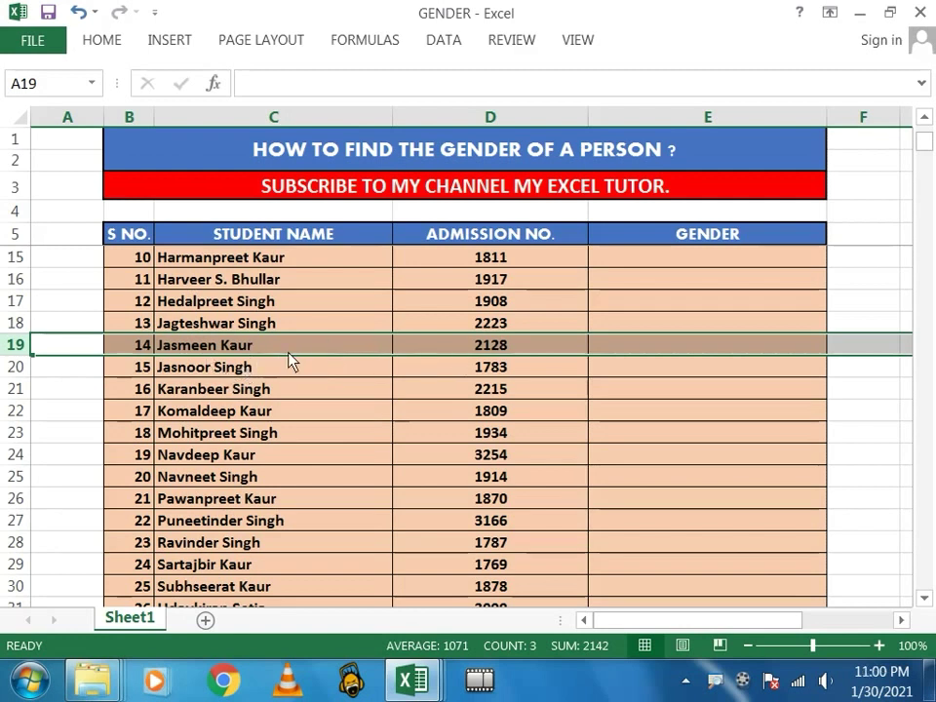
left_click(9, 366)
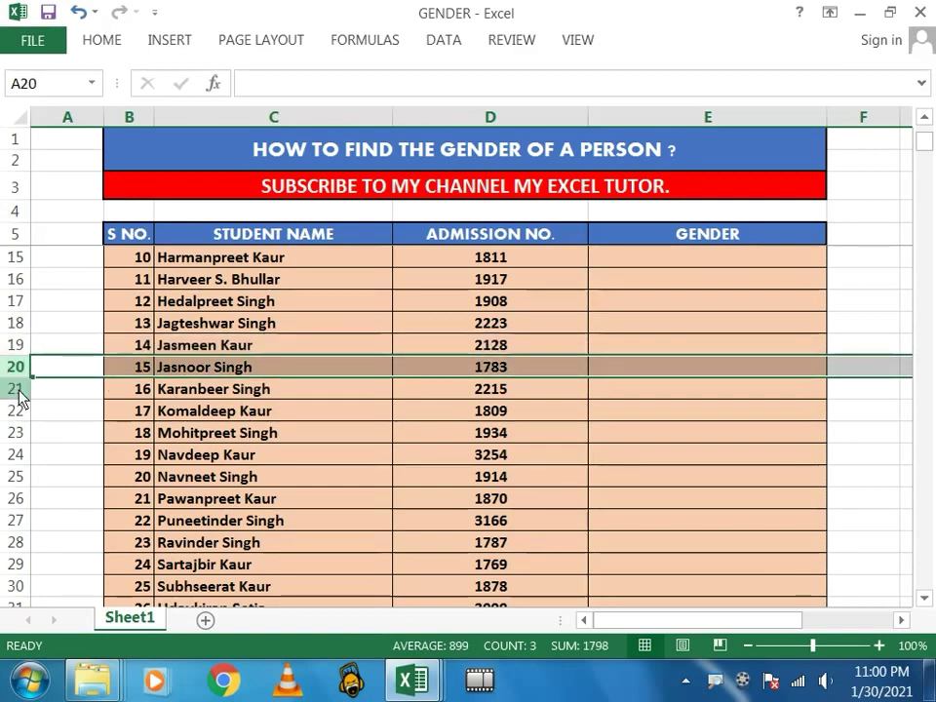
left_click(18, 390)
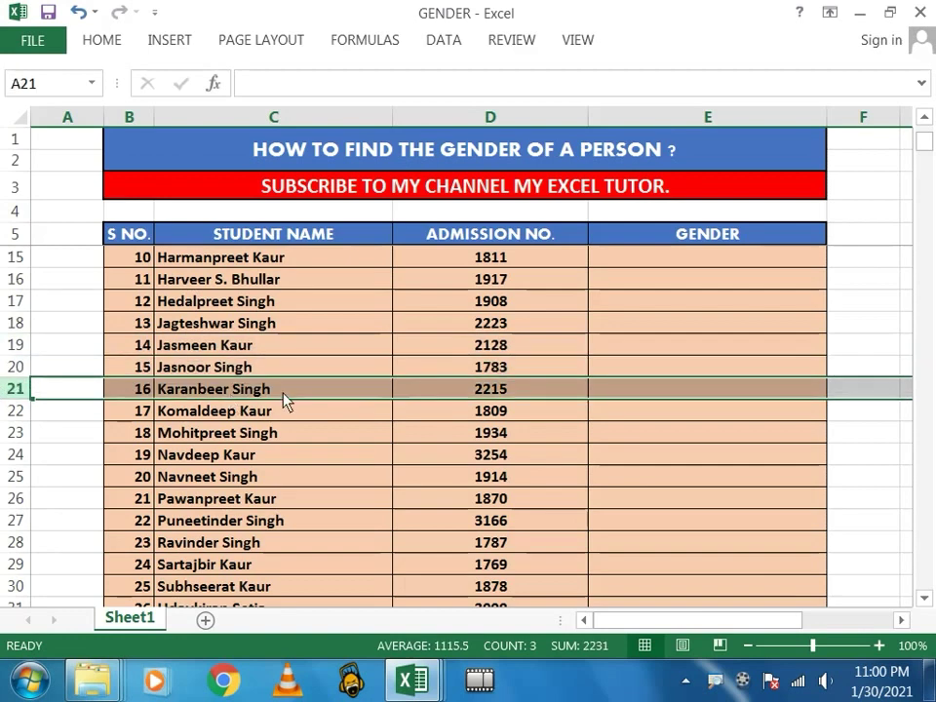
left_click(12, 401)
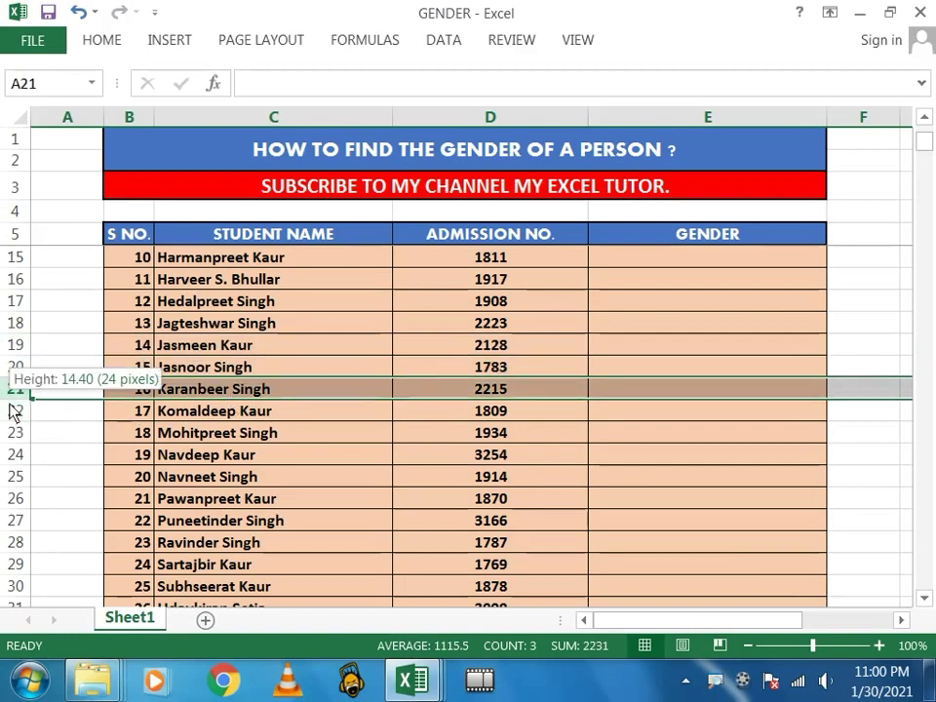
left_click(13, 412)
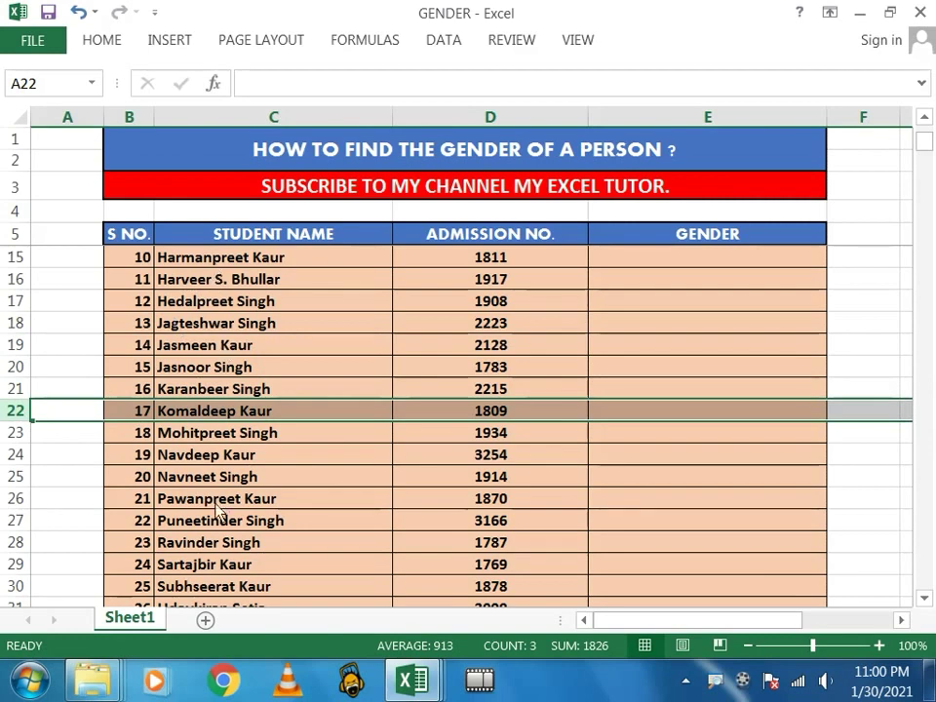
scroll(267, 472, "up", 1)
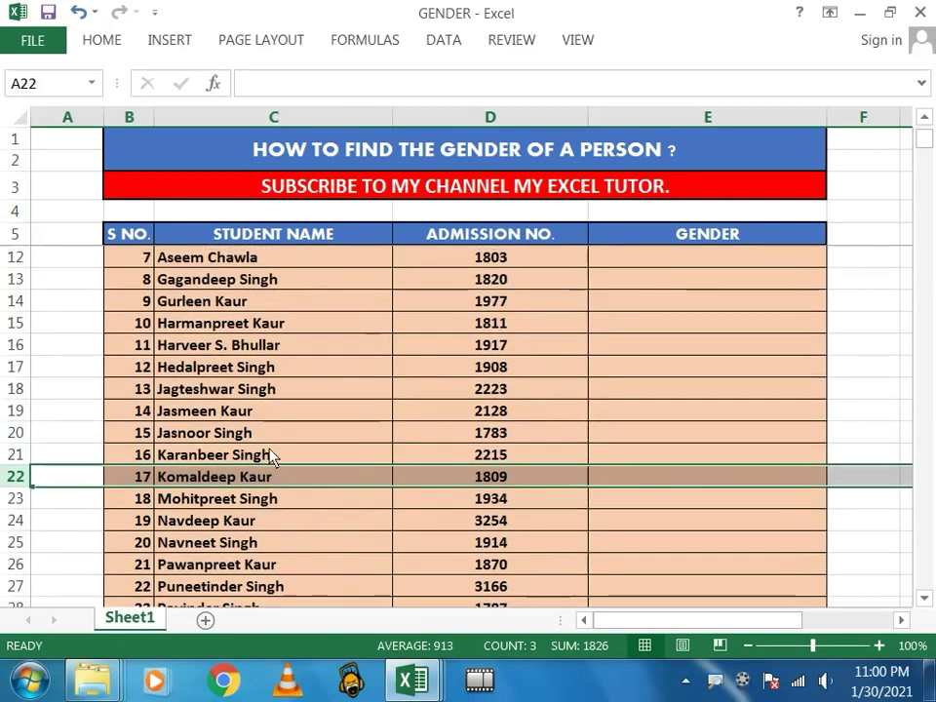
scroll(271, 359, "up", 1)
scroll(271, 359, "up", 1)
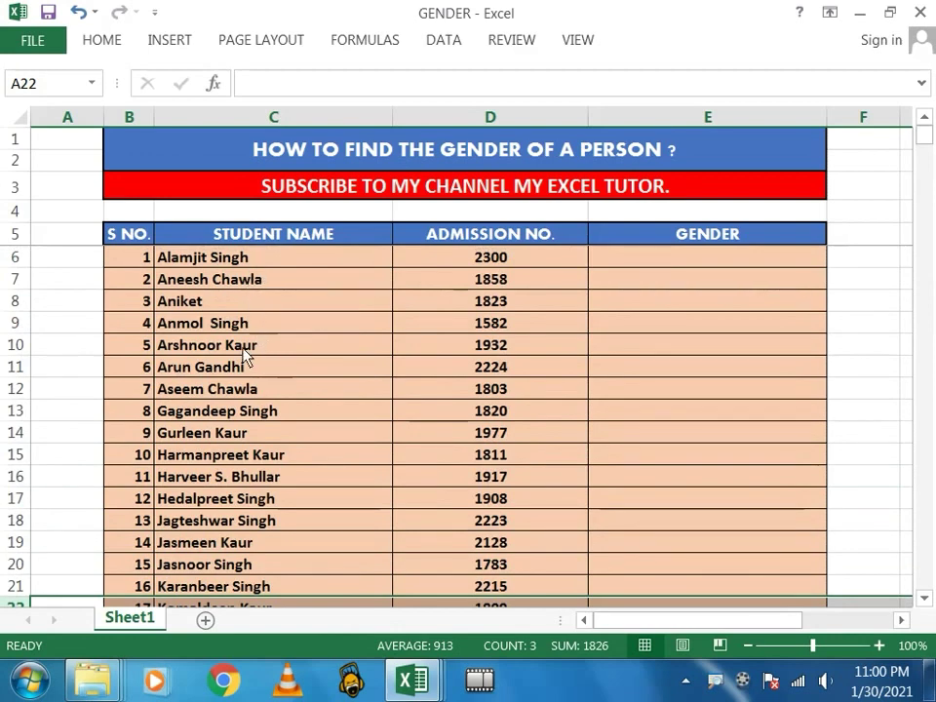
Step: Begin a SEARCH formula in cell E6, the first cell of the Gender column
left_click(700, 263)
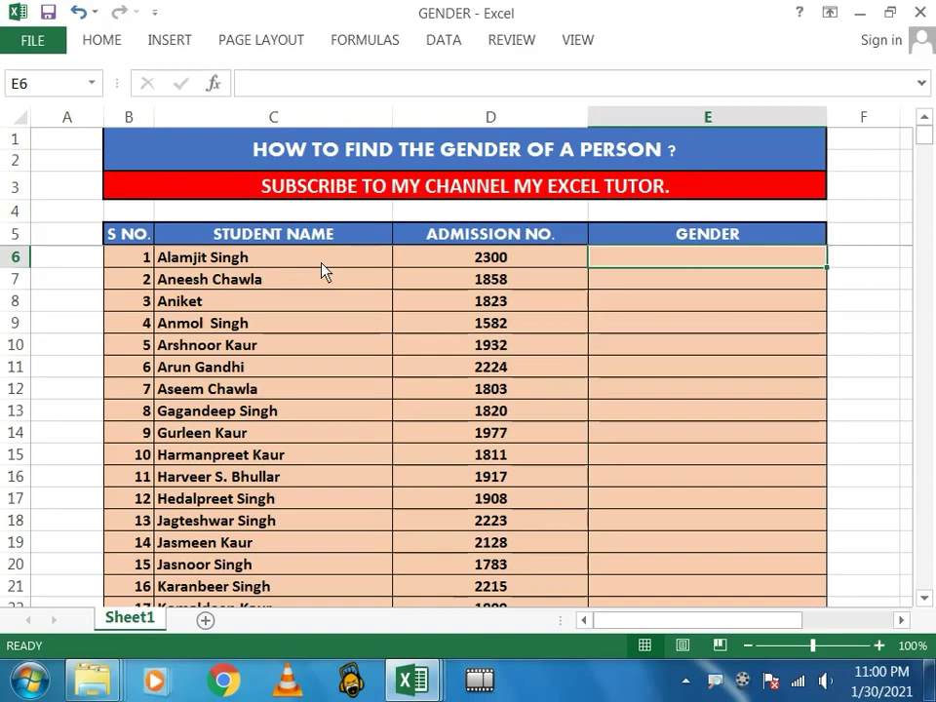
type("=S")
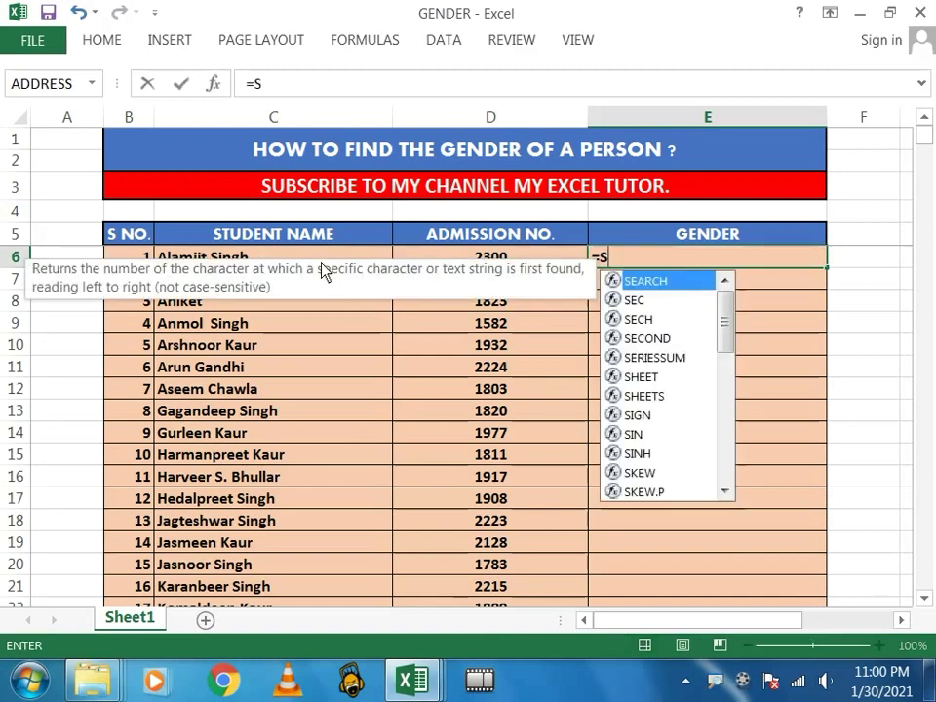
type("EARCH(")
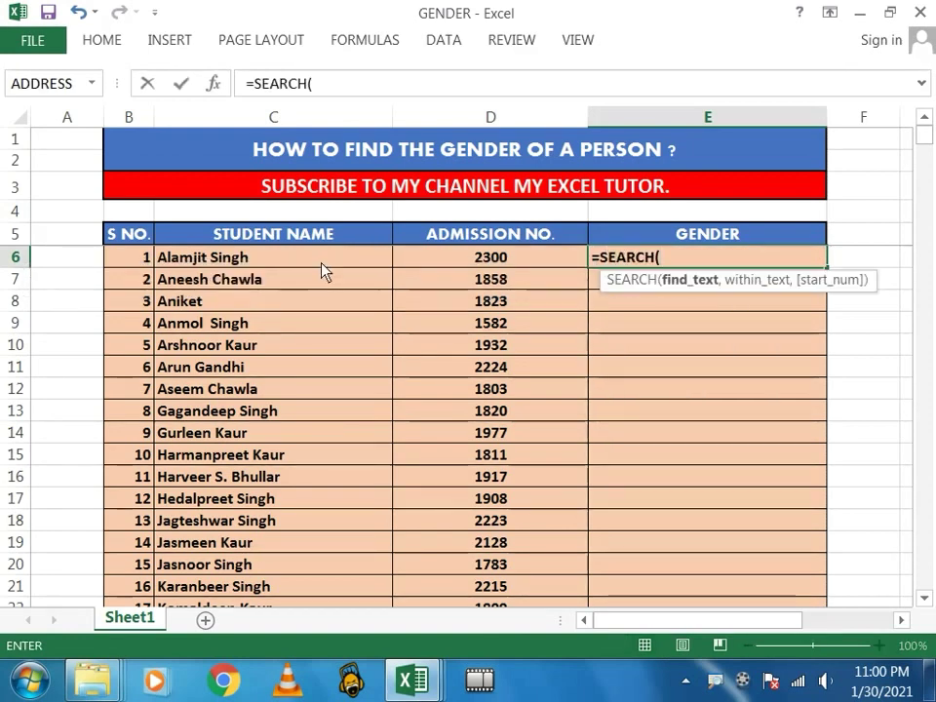
left_click(266, 262)
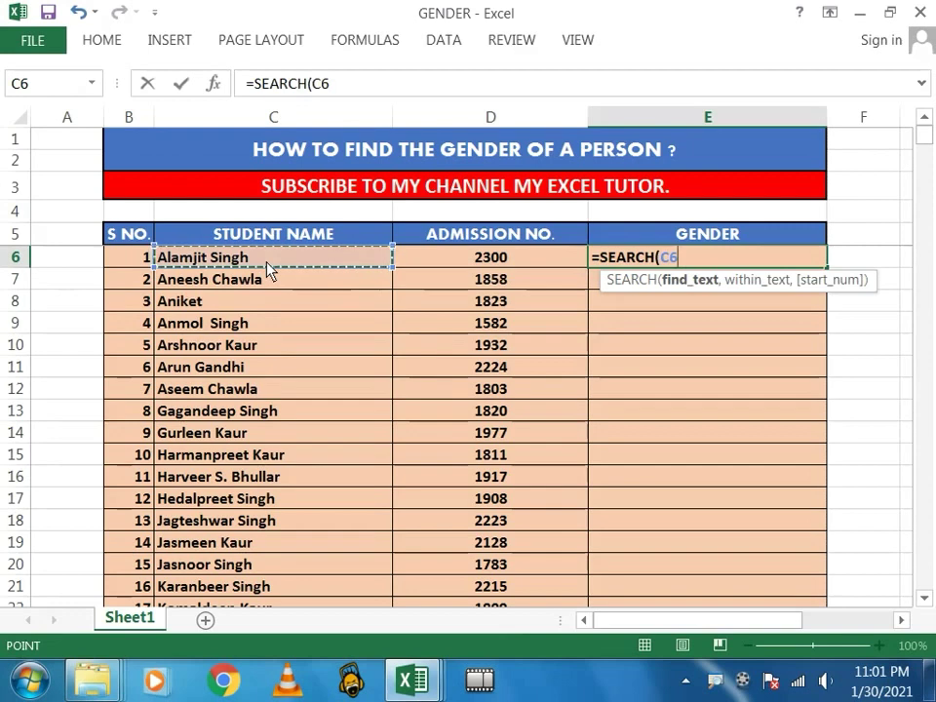
key("BackSpace")
key("BackSpace")
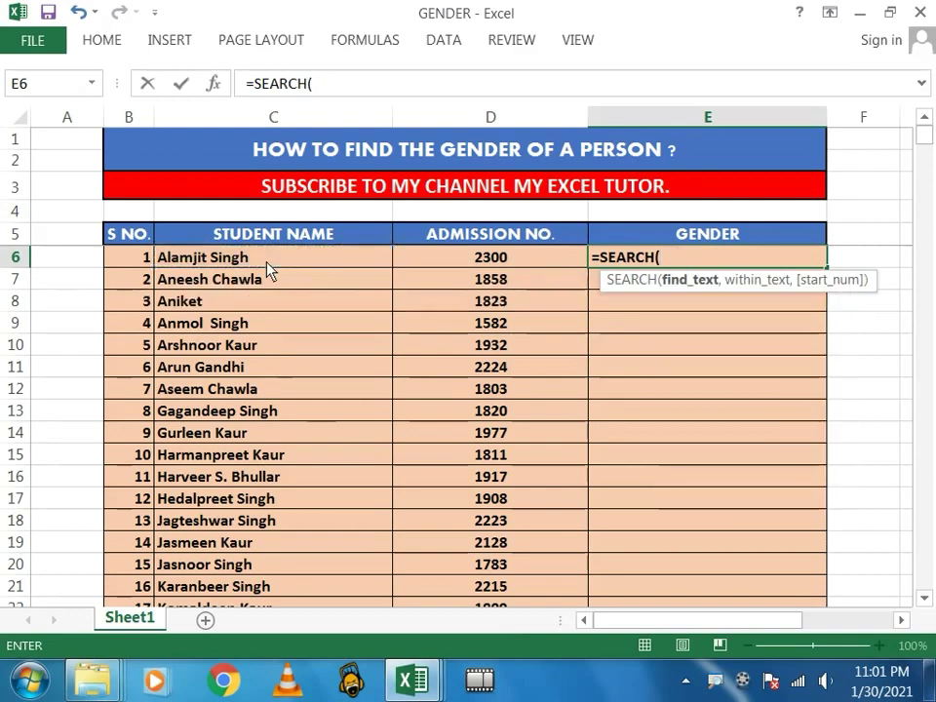
Step: Complete the formula in E6 as =SEARCH("SINGH",C6)
type("\"s")
key("BackSpace")
type("S")
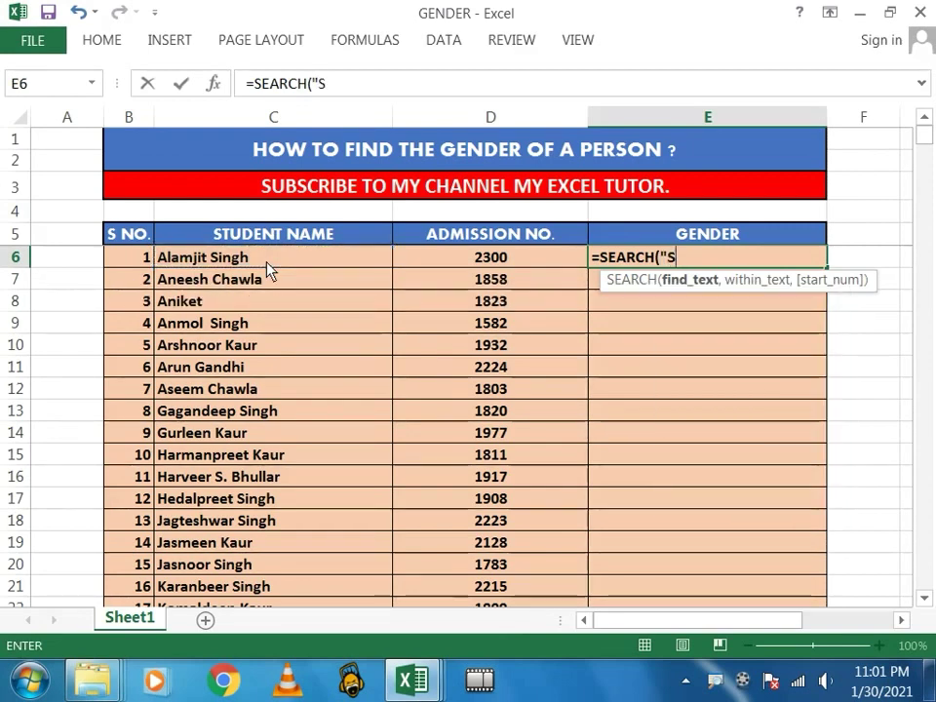
type("INGH")
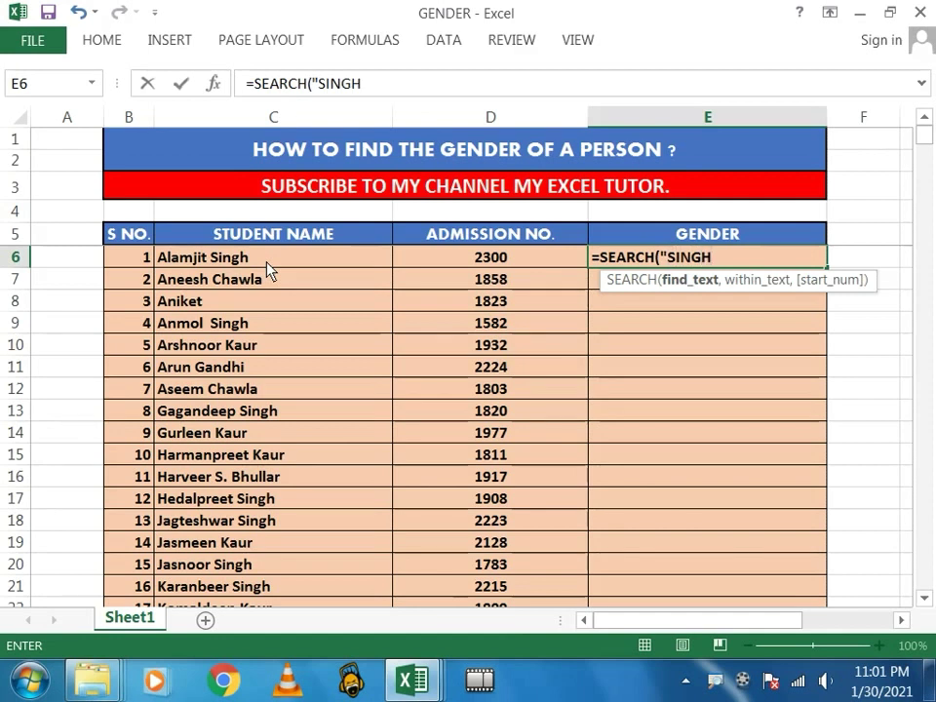
type("\",")
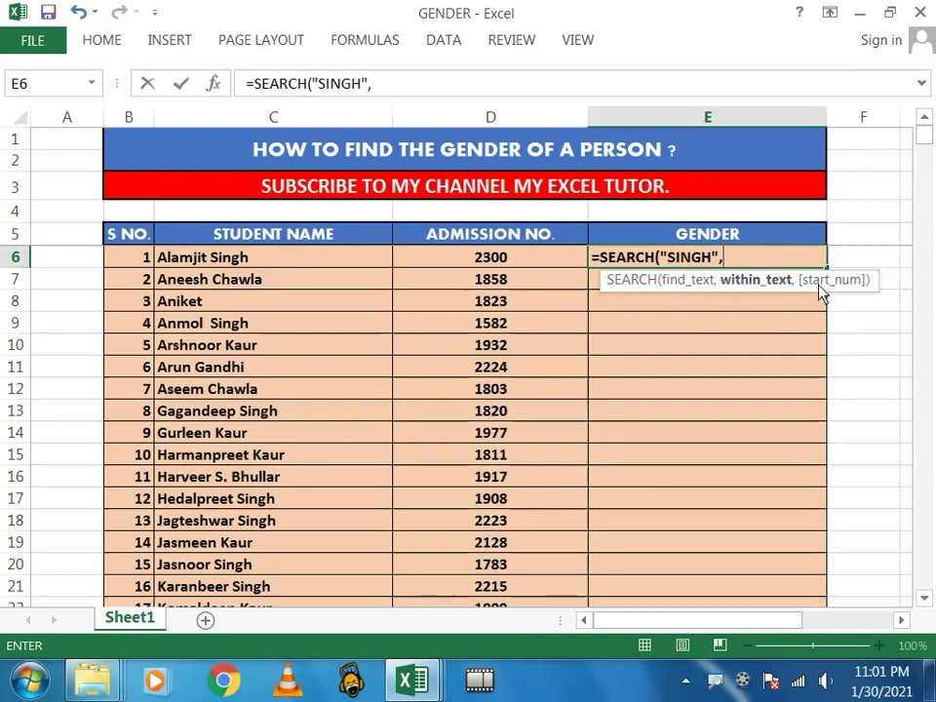
left_click(256, 264)
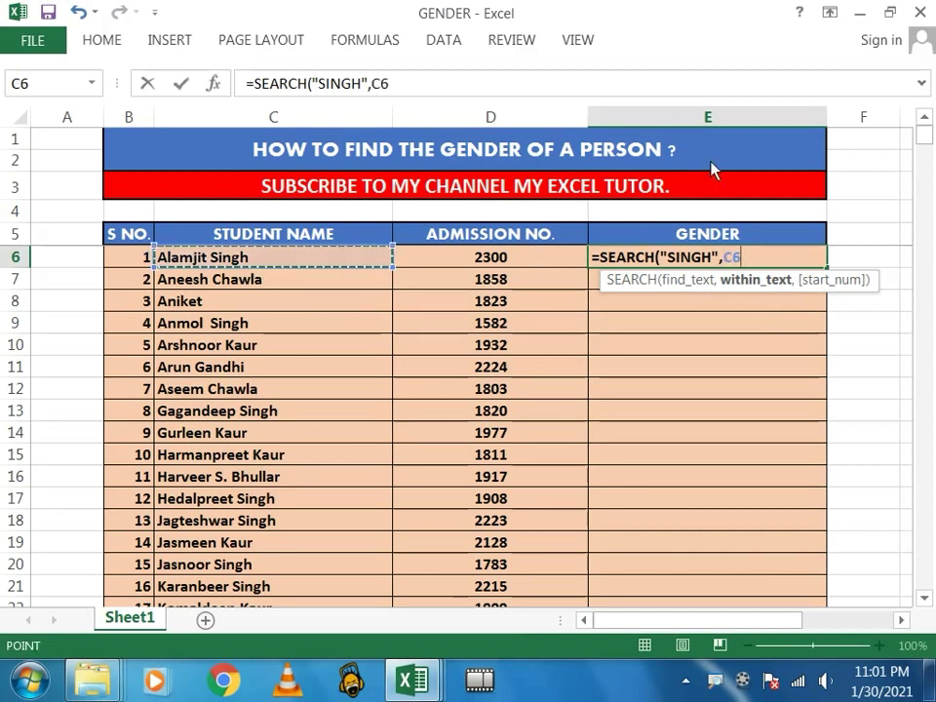
type(")")
key("Return")
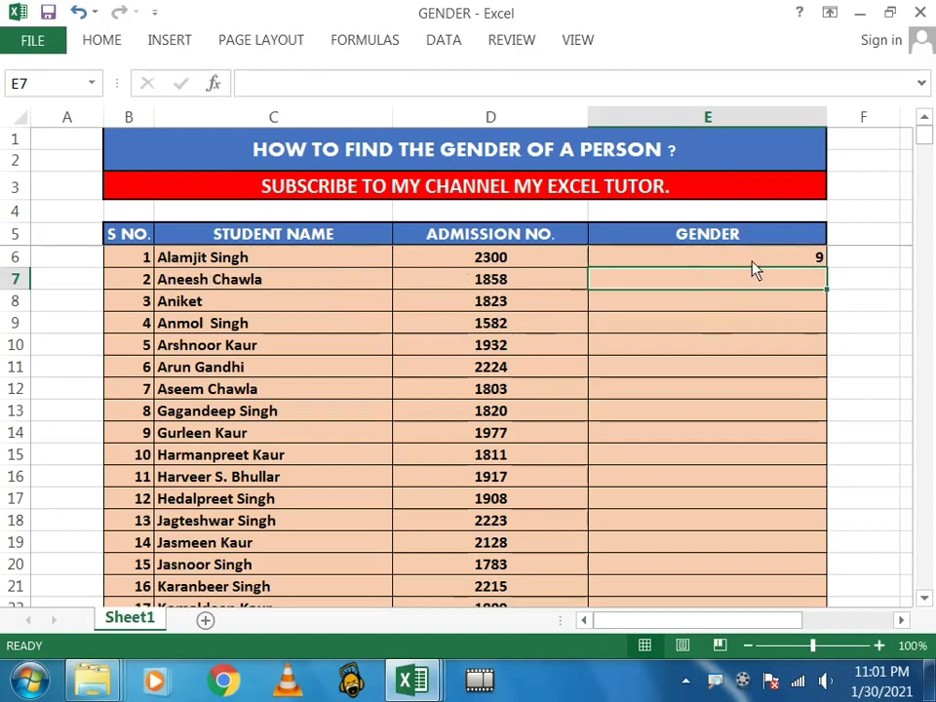
Step: Examine the characters before the surname in C6 without editing the name
double_click(223, 258)
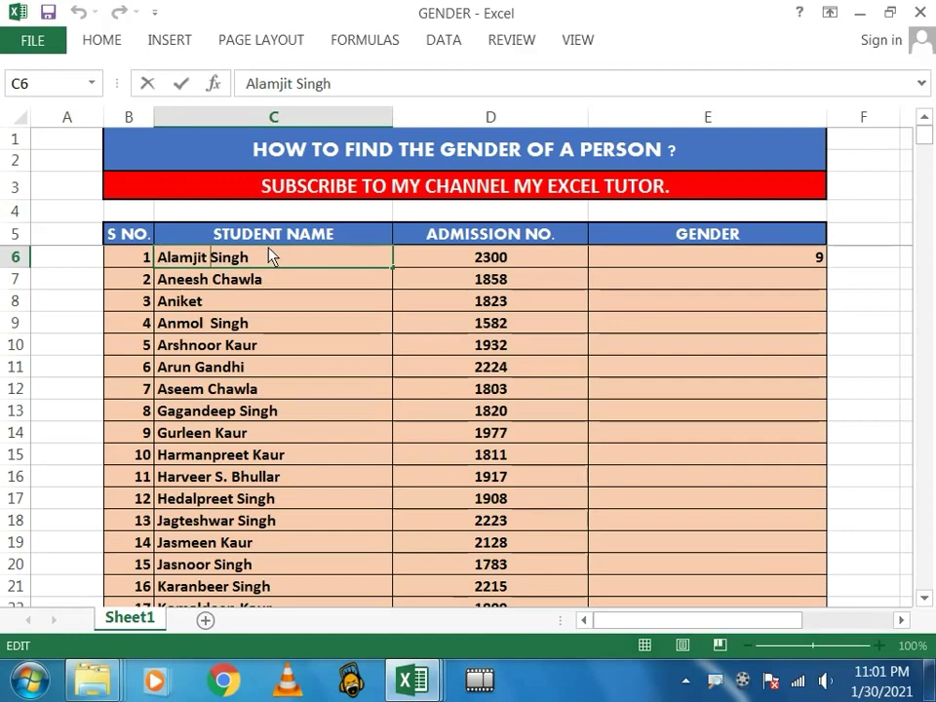
key("ctrl+Left")
key("shift+Home")
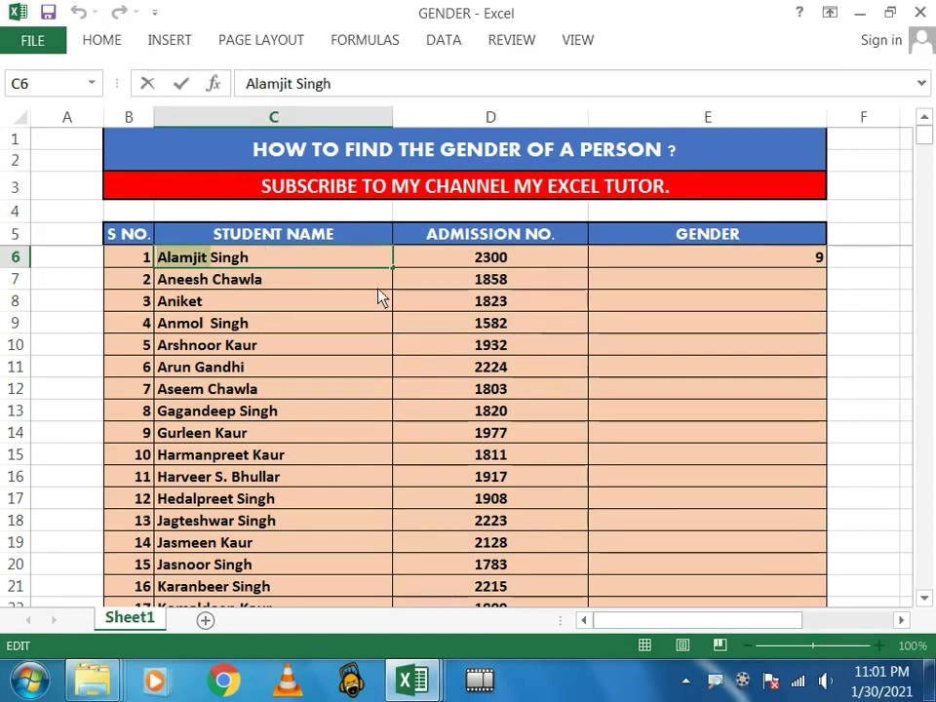
key("Escape")
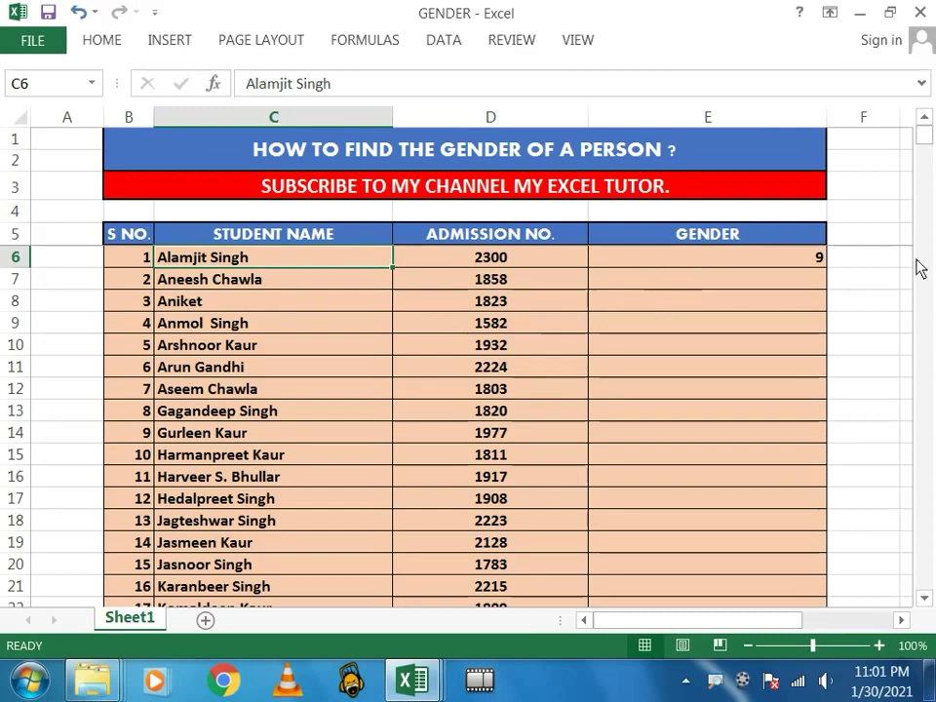
Step: Fill the SEARCH formula from E6 down through E20 in the Gender column
left_click(784, 263)
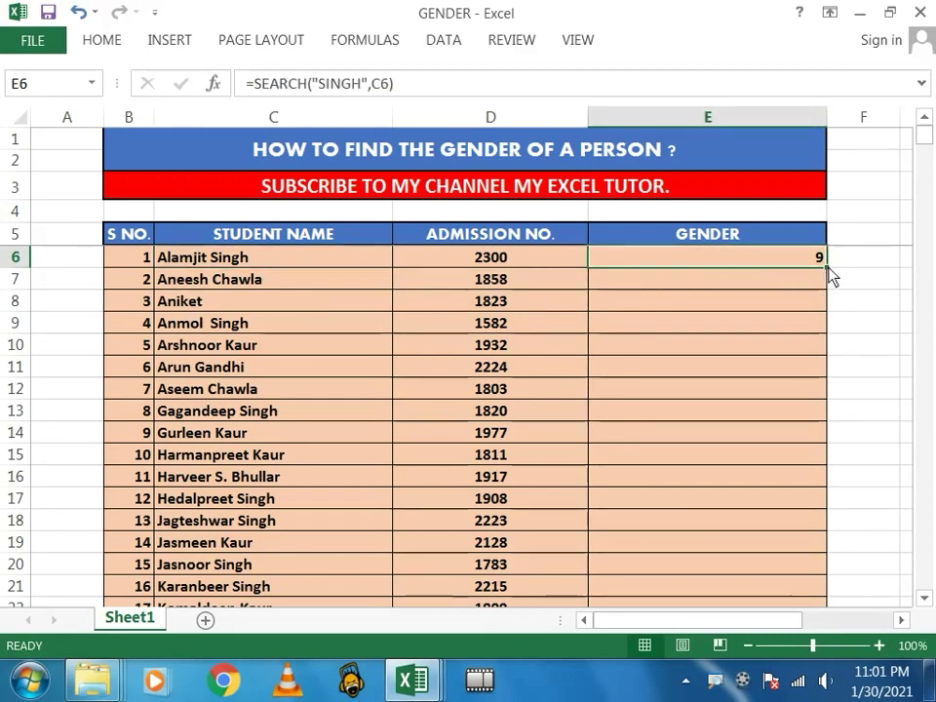
key("shift+Down")
key("shift+Down")
key("shift+Down")
key("shift+Down")
key("shift+Down")
key("shift+Down")
key("shift+Down")
key("shift+Down")
key("shift+Down")
key("shift+Down")
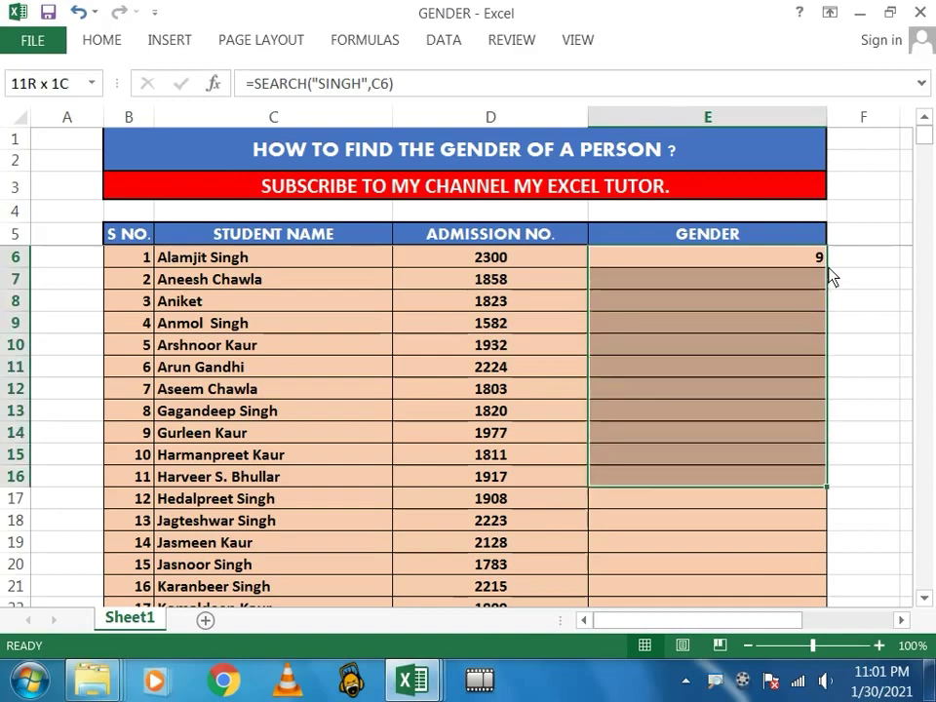
key("shift+Down")
key("shift+Down")
key("shift+Down")
key("shift+Down")
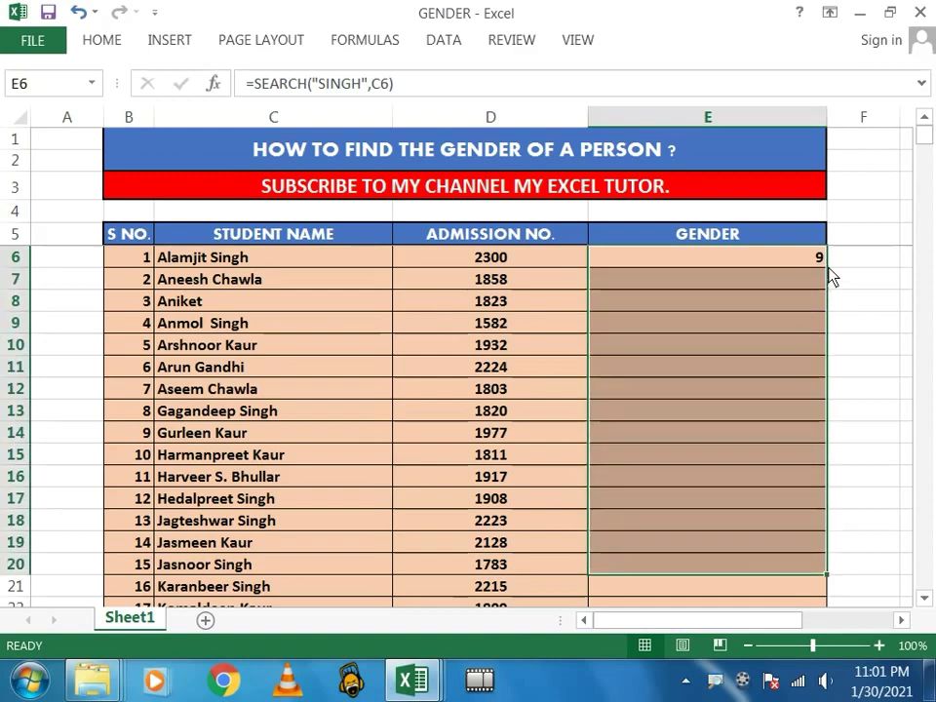
key("ctrl+d")
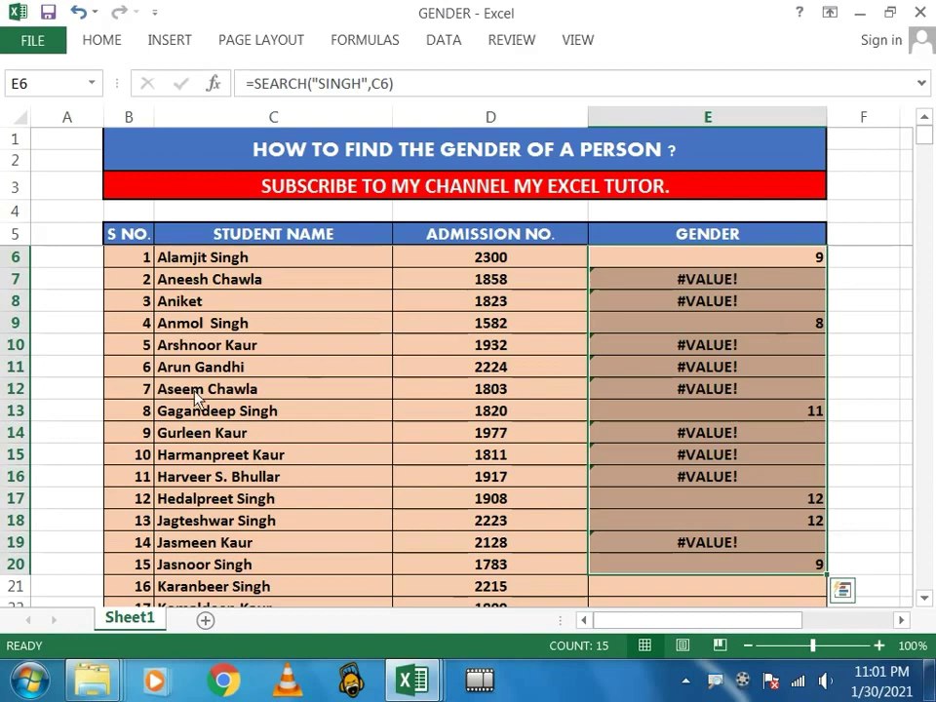
Step: Check the SEARCH formulas in E9, E13 and E17 of the Gender column, and undo the fill below E6
left_click(819, 329)
left_click(814, 412)
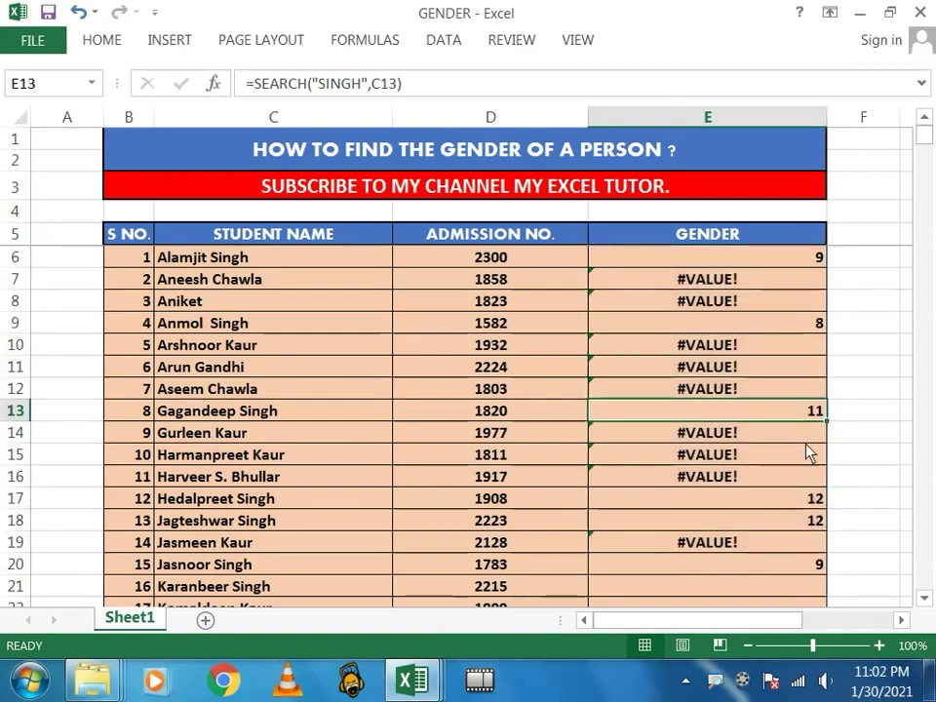
left_click(805, 497)
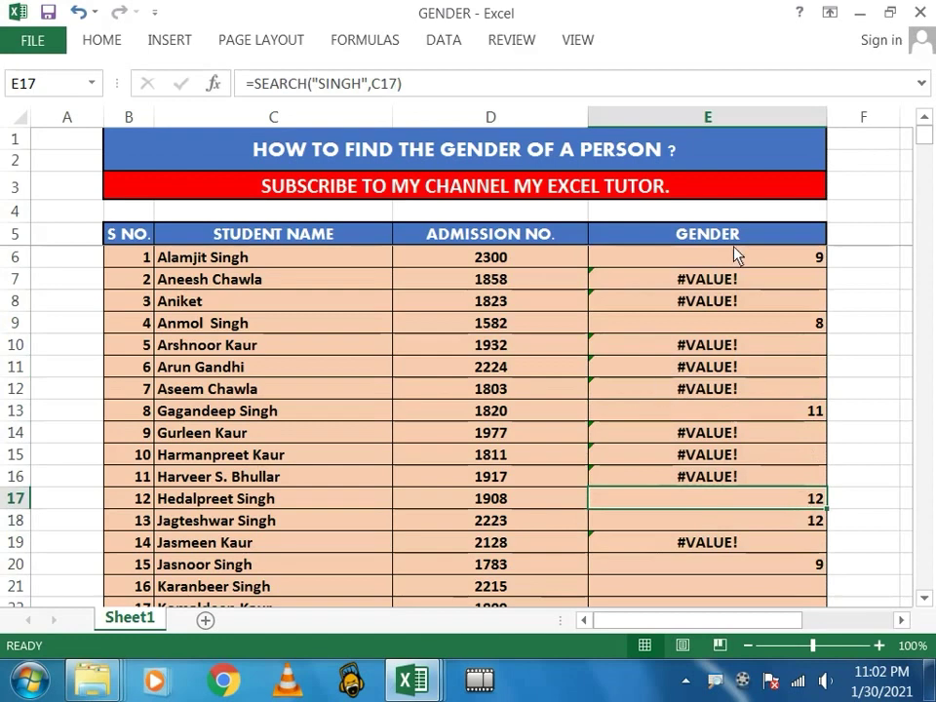
key("ctrl+z")
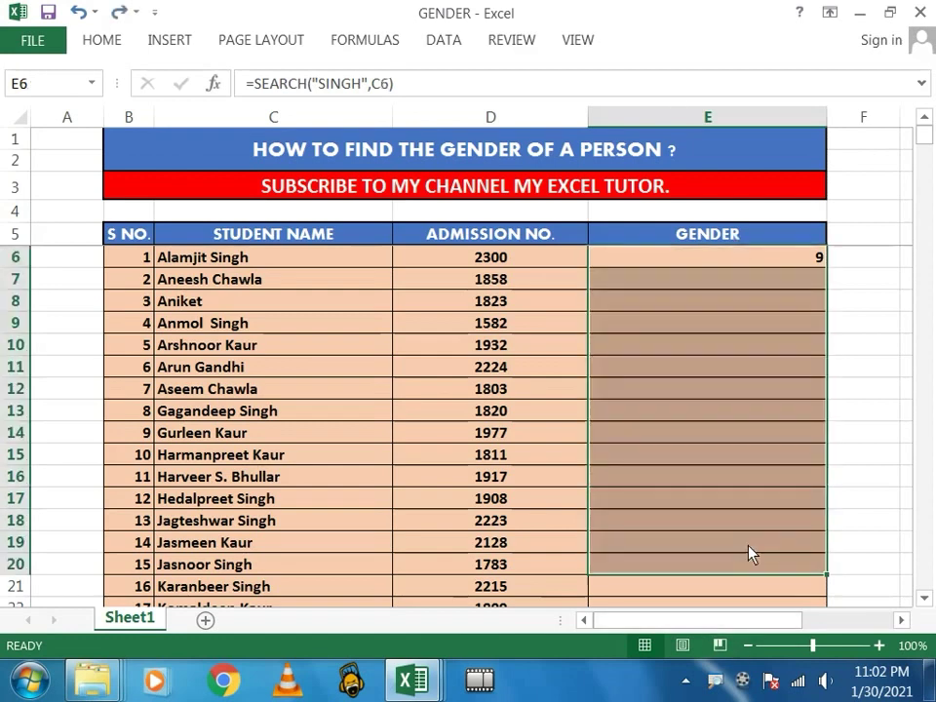
left_click(780, 344)
Step: Wrap the formula in E6 in ISNUMBER so it reads =ISNUMBER(SEARCH("SINGH",C6))
left_click(795, 258)
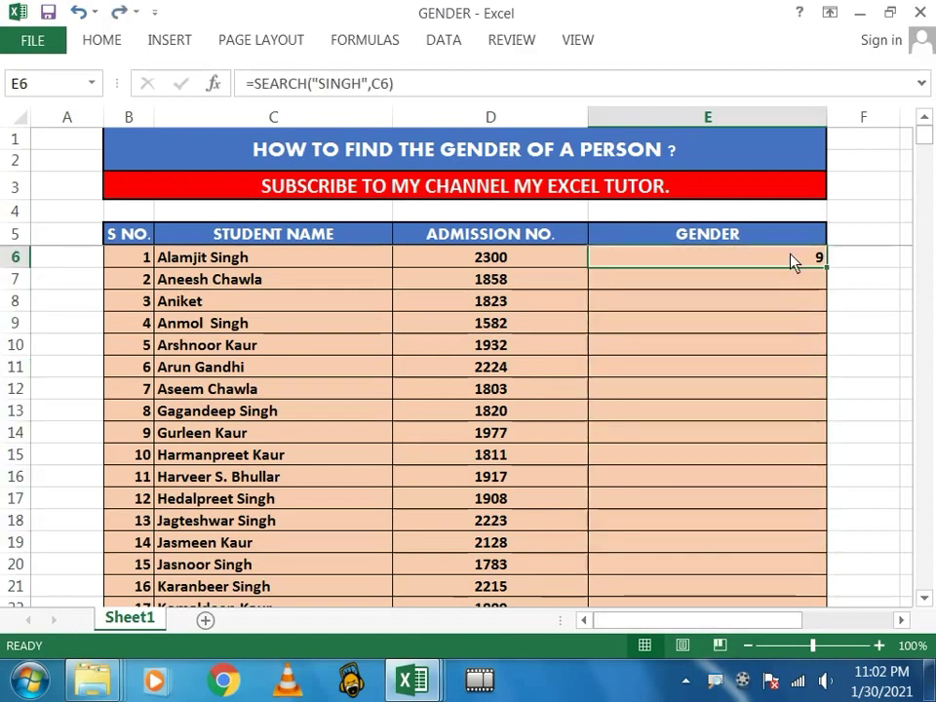
left_click(255, 89)
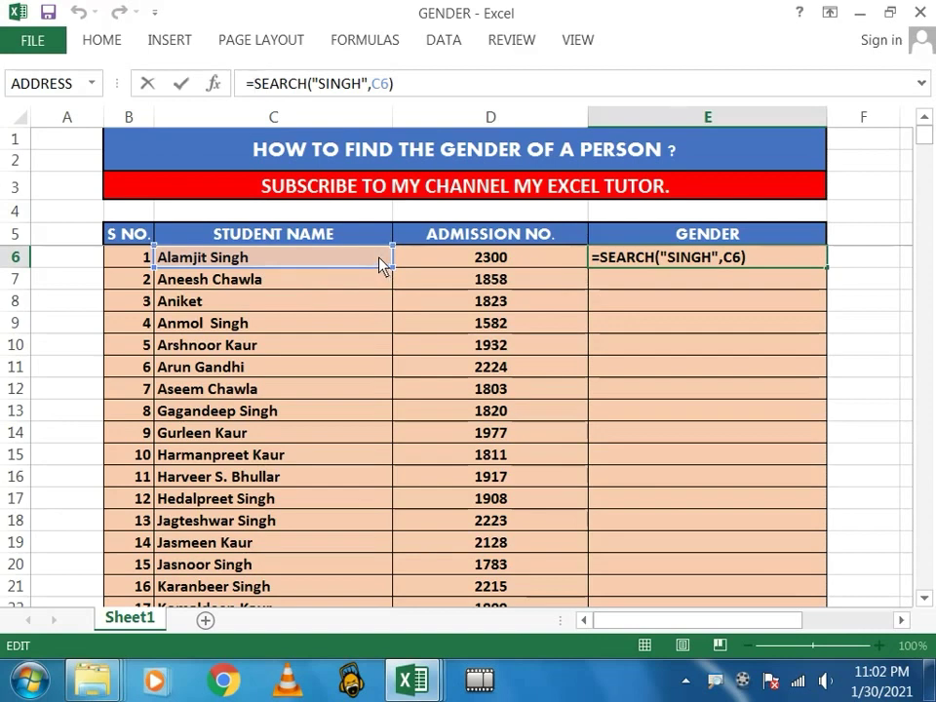
type("ISNU")
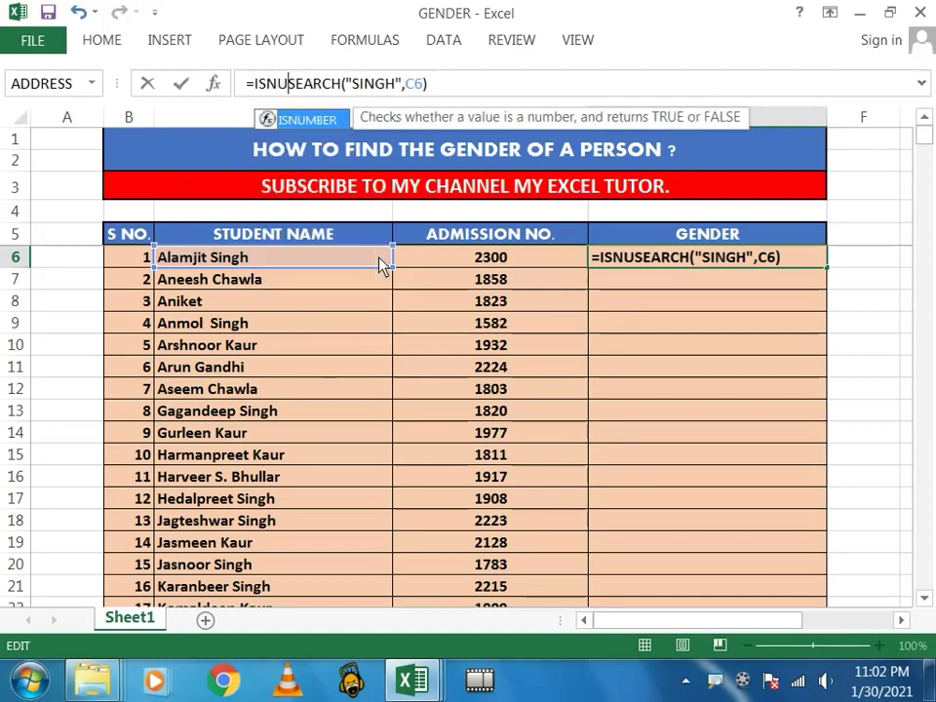
key("Tab")
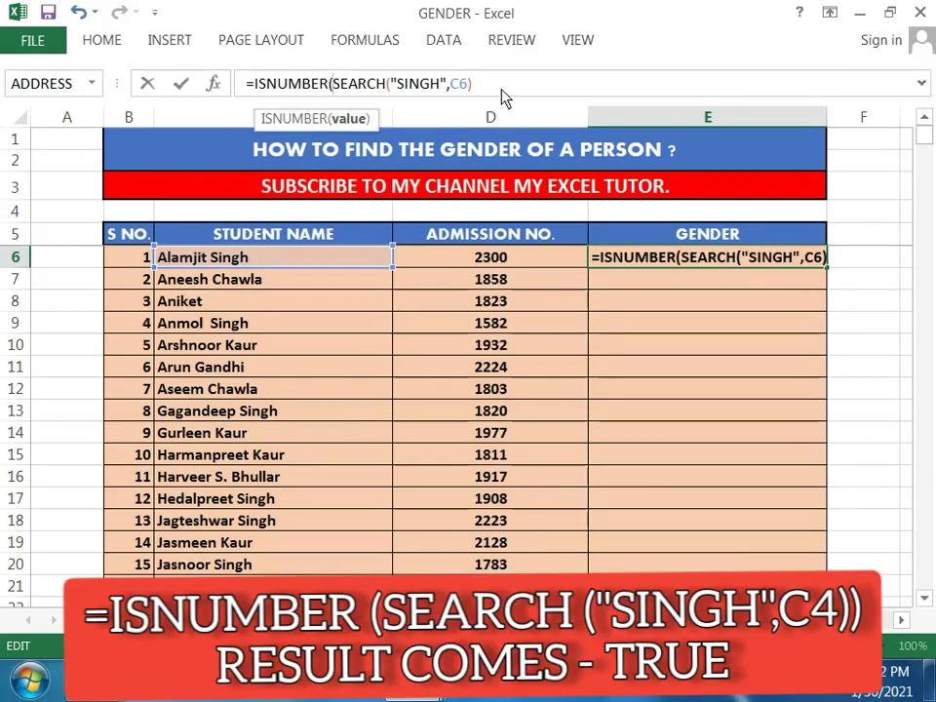
type(")")
key("Return")
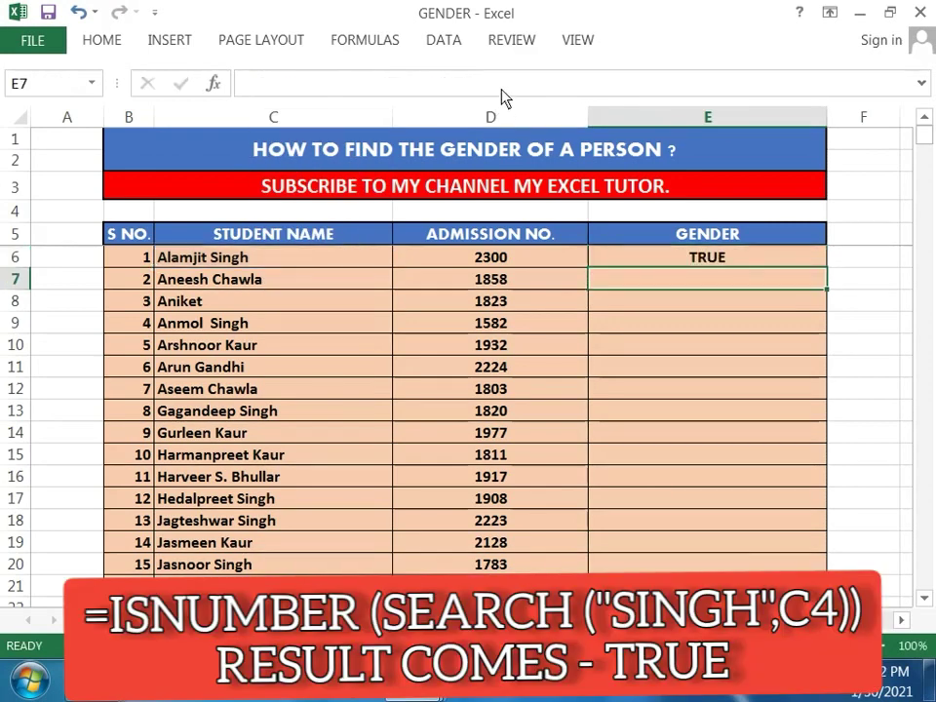
Step: Fill the ISNUMBER formula from E6 down the Gender column to the end of the student list
left_click(712, 255)
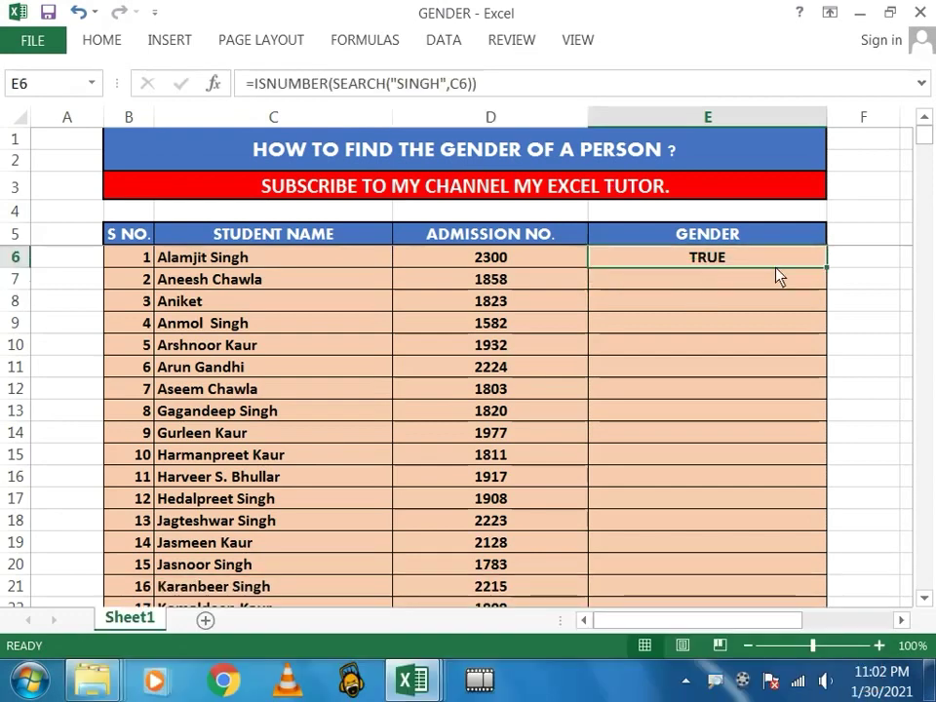
left_click(826, 269)
left_click_drag(826, 269, 825, 274)
scroll(825, 273, "up", 3)
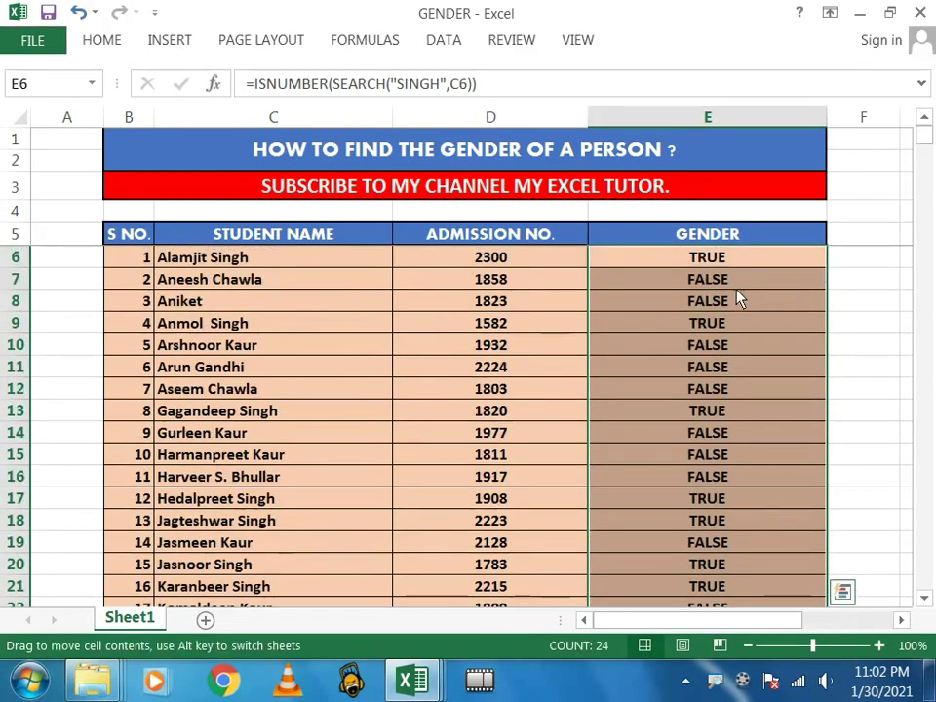
Step: Compare the student names with the ISNUMBER results in the Gender column, row by row from row 6
left_click(219, 304)
left_click(239, 258)
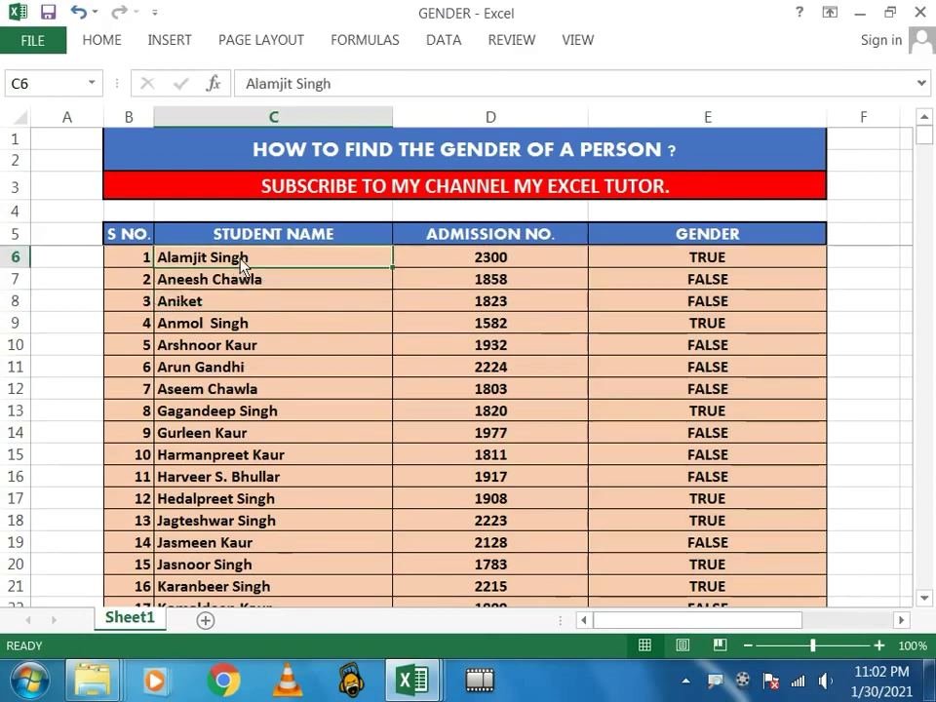
left_click(18, 257)
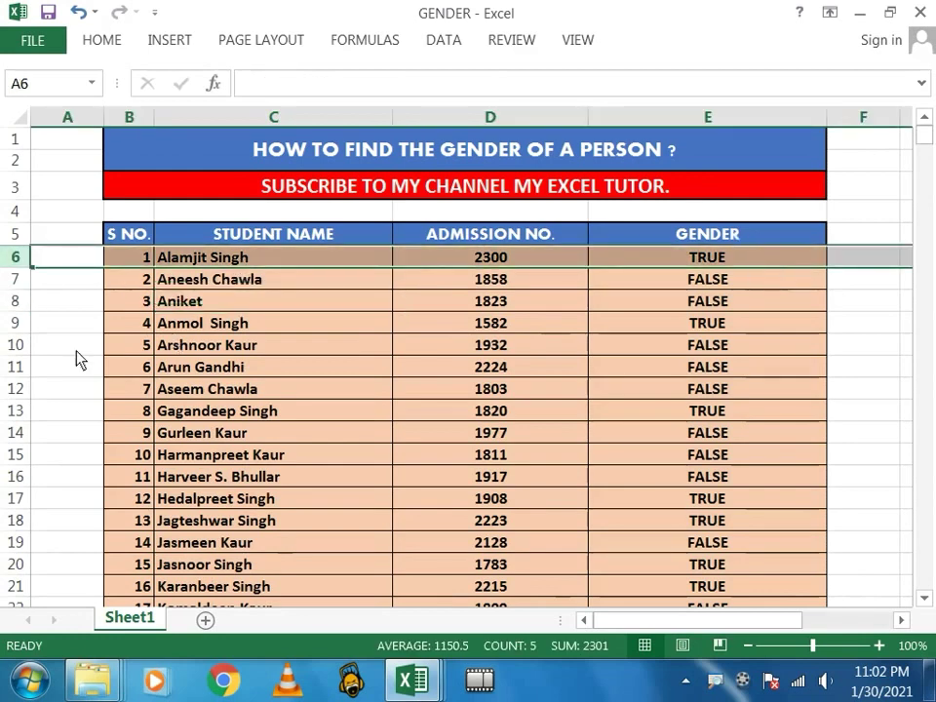
left_click(14, 279)
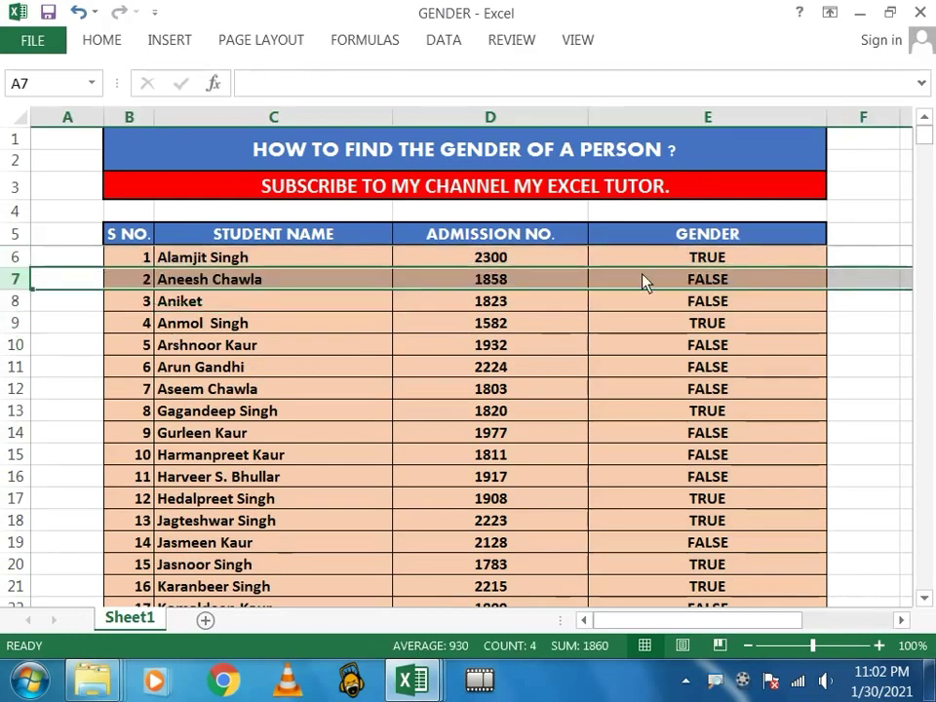
left_click(720, 390)
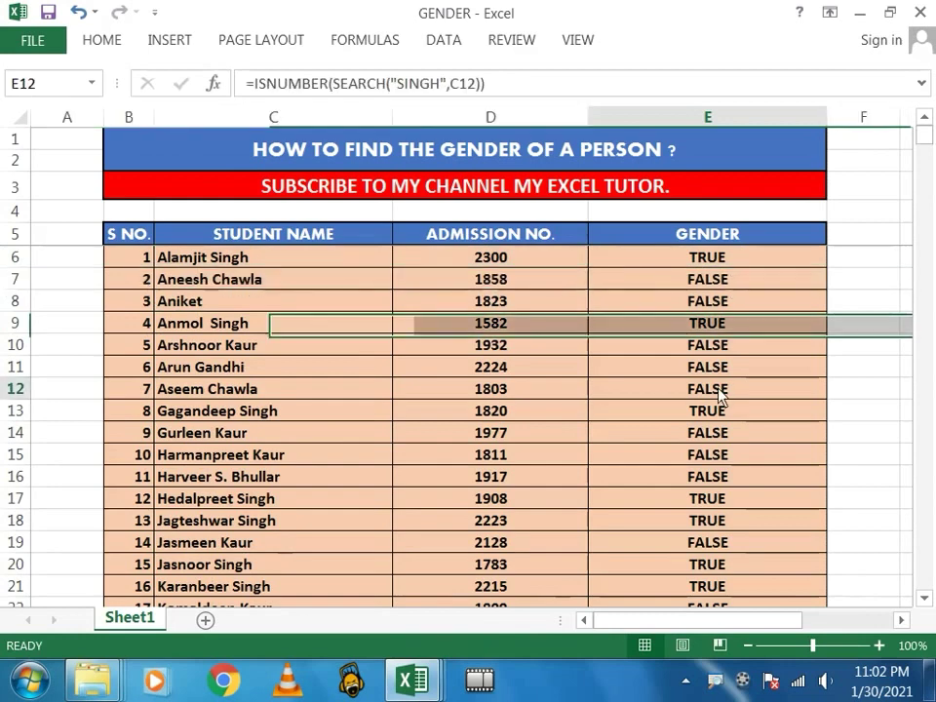
left_click(710, 261)
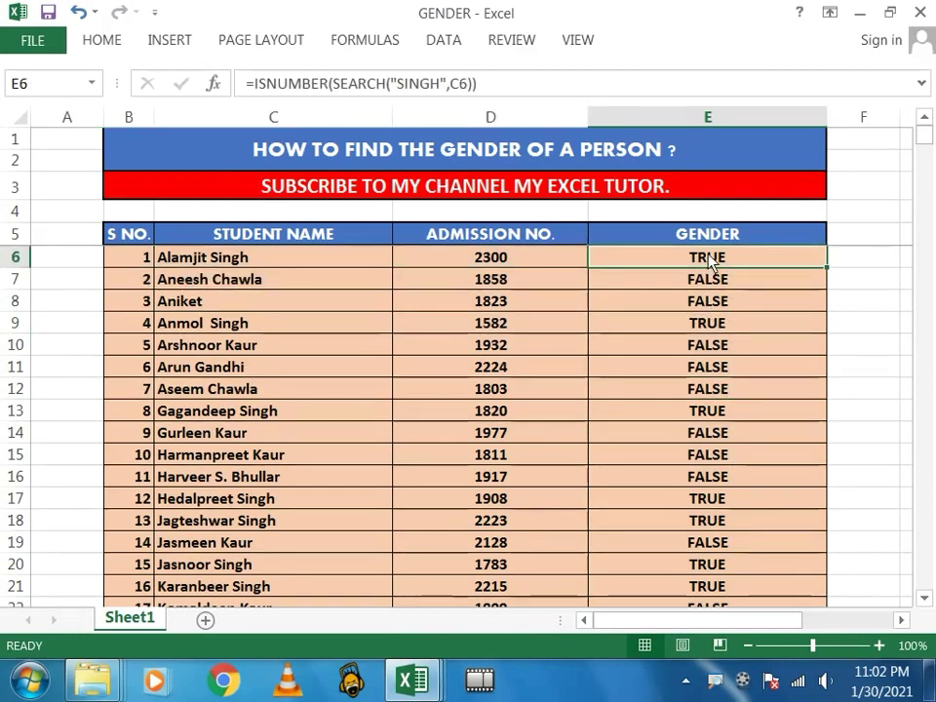
Step: Clear the ISNUMBER formulas from E7 down to the end of the Gender column
left_click(740, 283)
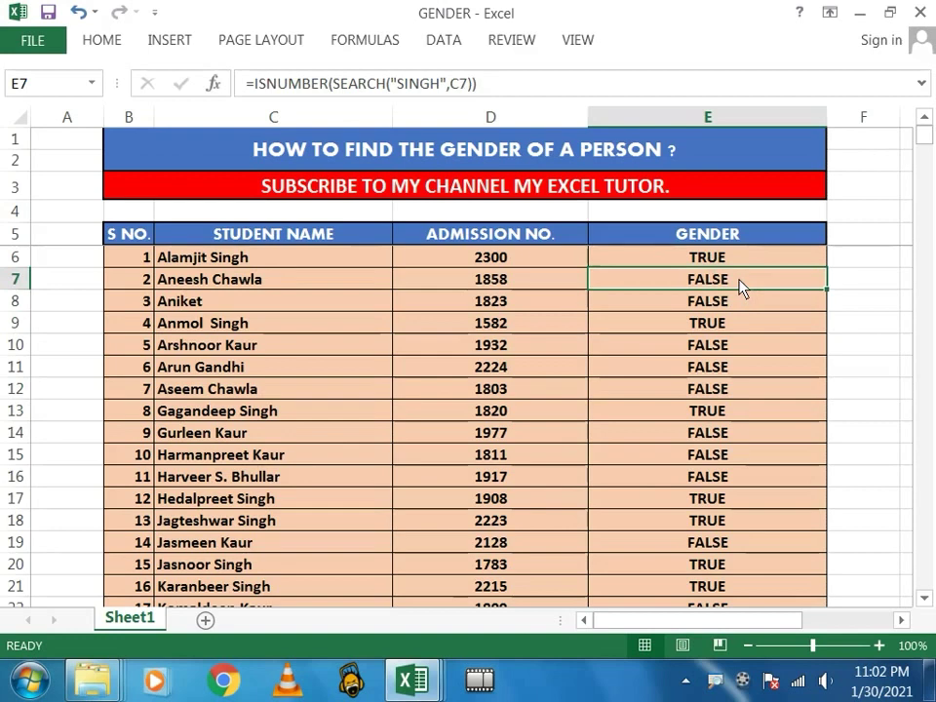
key("ctrl+shift+Down")
key("Delete")
scroll(740, 280, "up", 3)
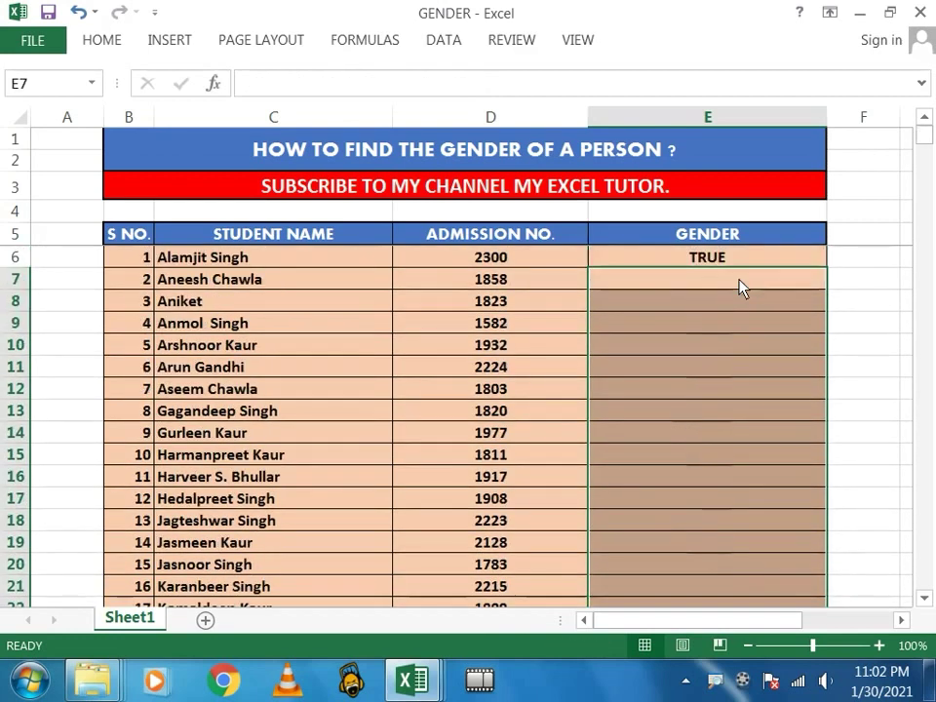
Step: Wrap the formula in E6 in an IF function, using ISNUMBER(SEARCH("SINGH",C6)) as the logical test
left_click(731, 261)
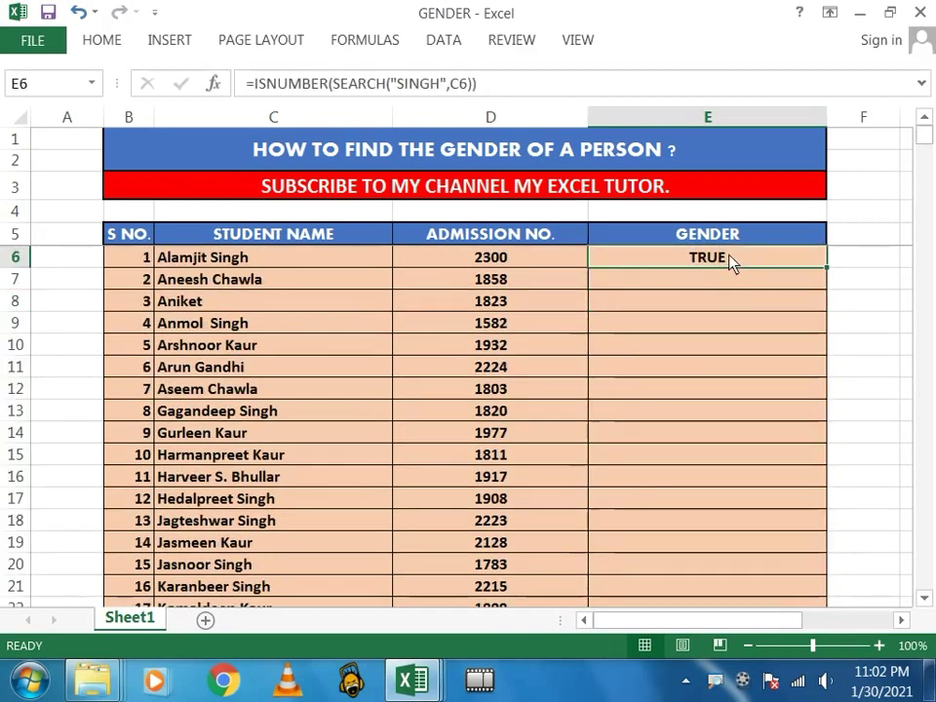
left_click(252, 84)
type("IF")
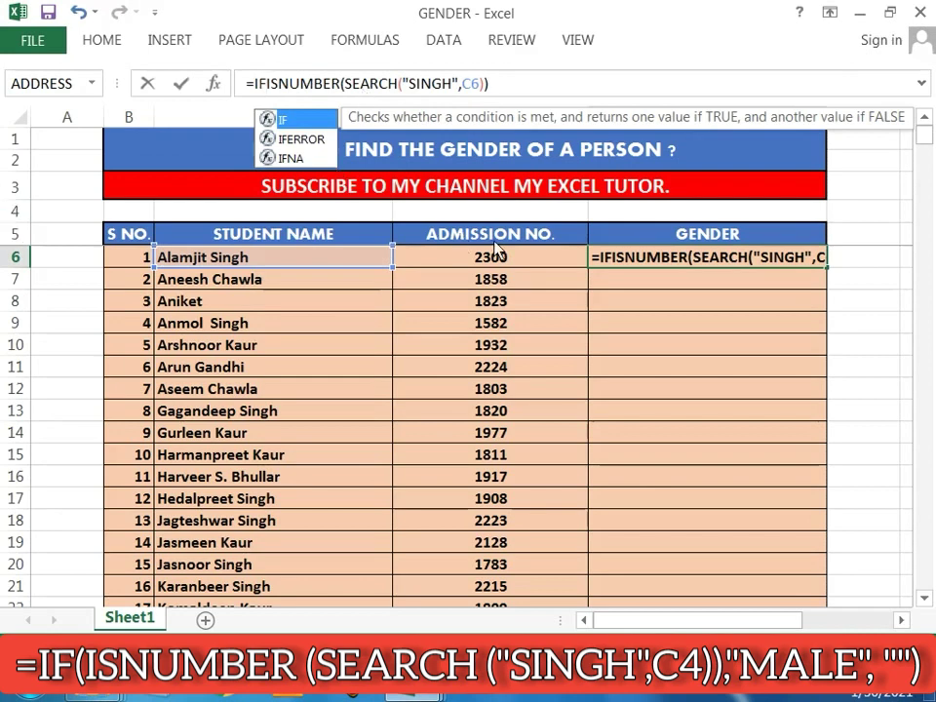
type("(")
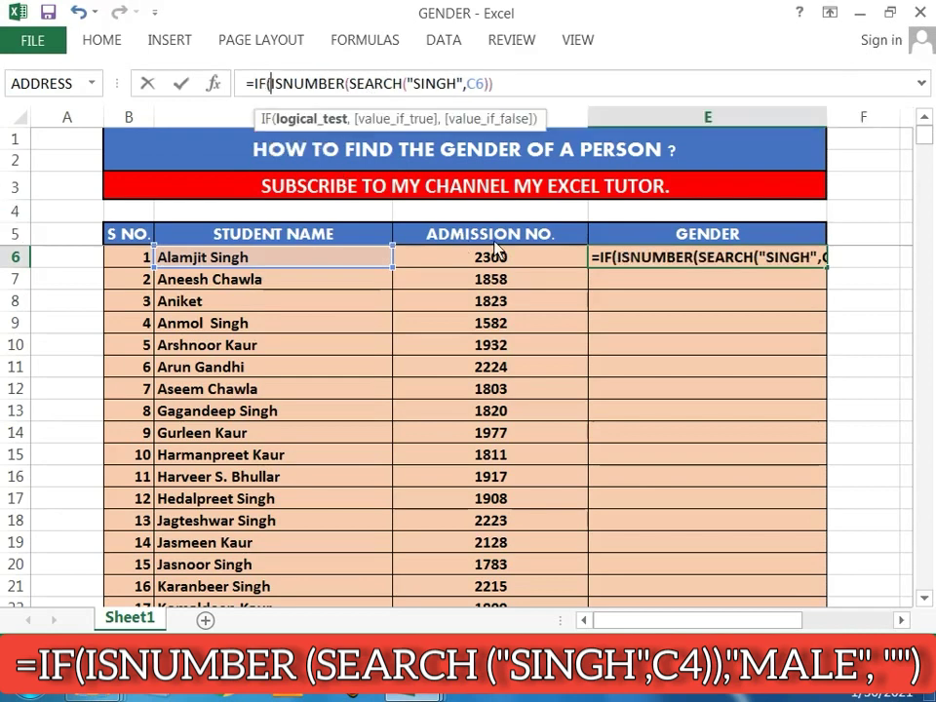
left_click(513, 90)
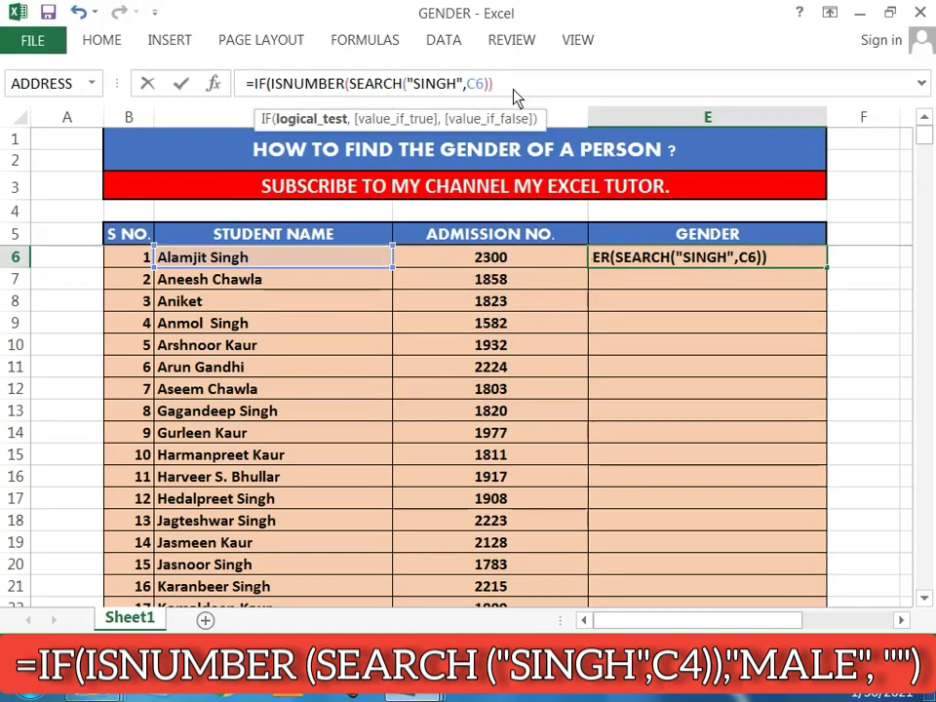
type(",")
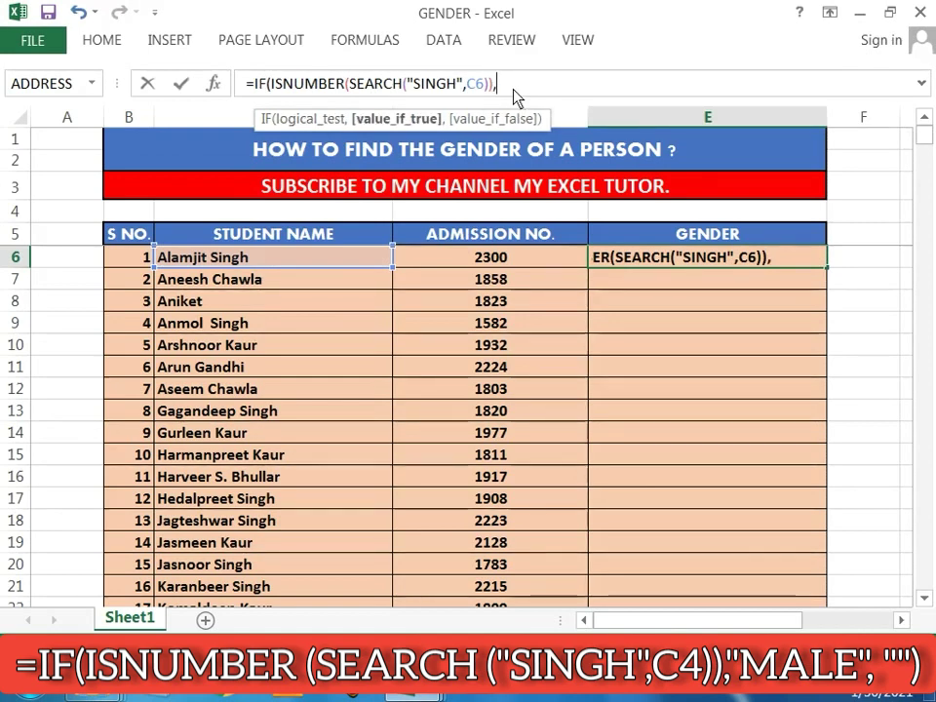
Step: Complete the IF formula in E6 with "MALE" as the true value and an empty string "" as the false value
type("\"male")
key("BackSpace")
key("BackSpace")
key("BackSpace")
key("BackSpace")
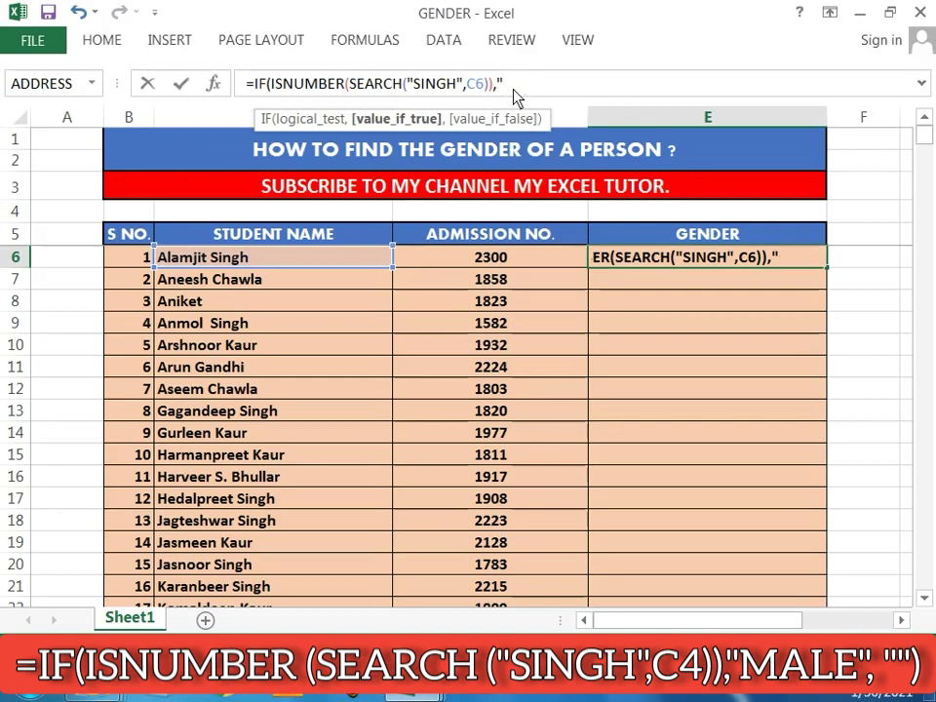
type("MALE\",")
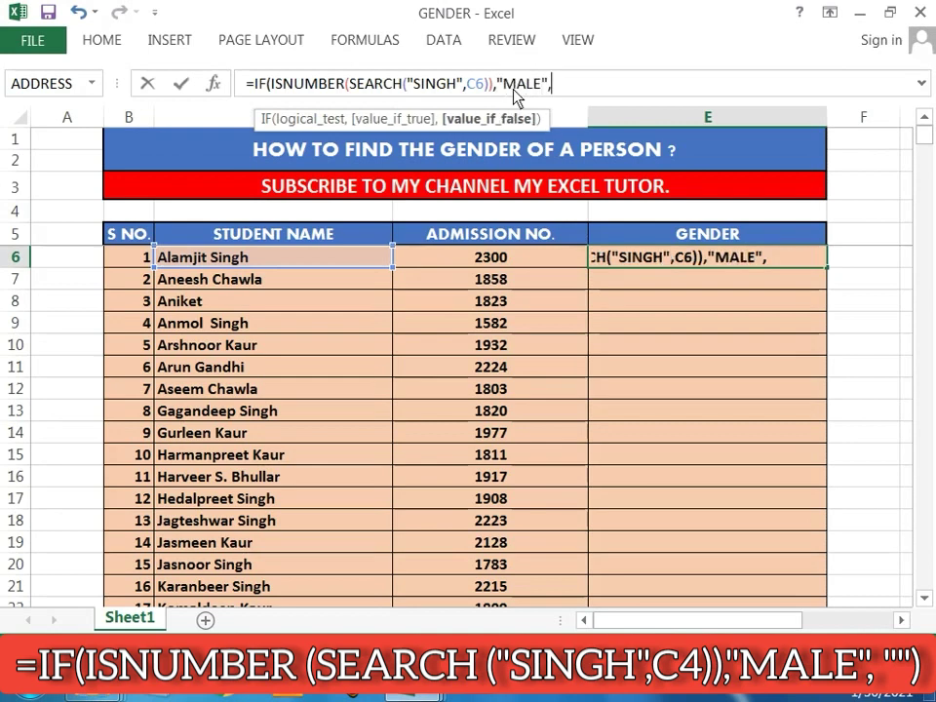
type("\"\")")
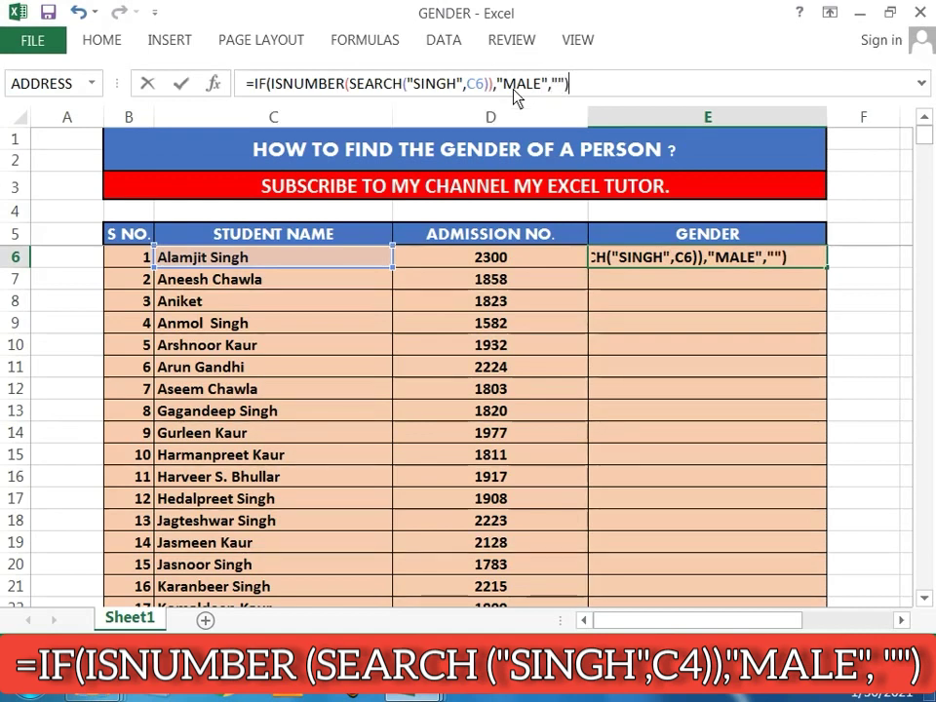
key("Return")
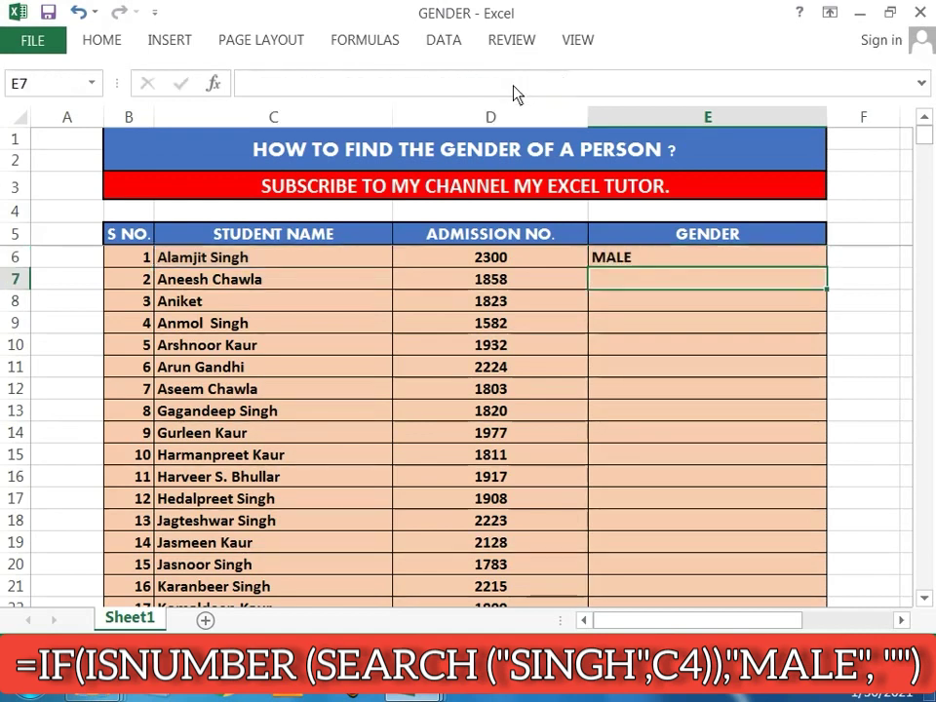
Step: Fill the IF formula from E6 down through E21 in the Gender column
left_click(663, 262)
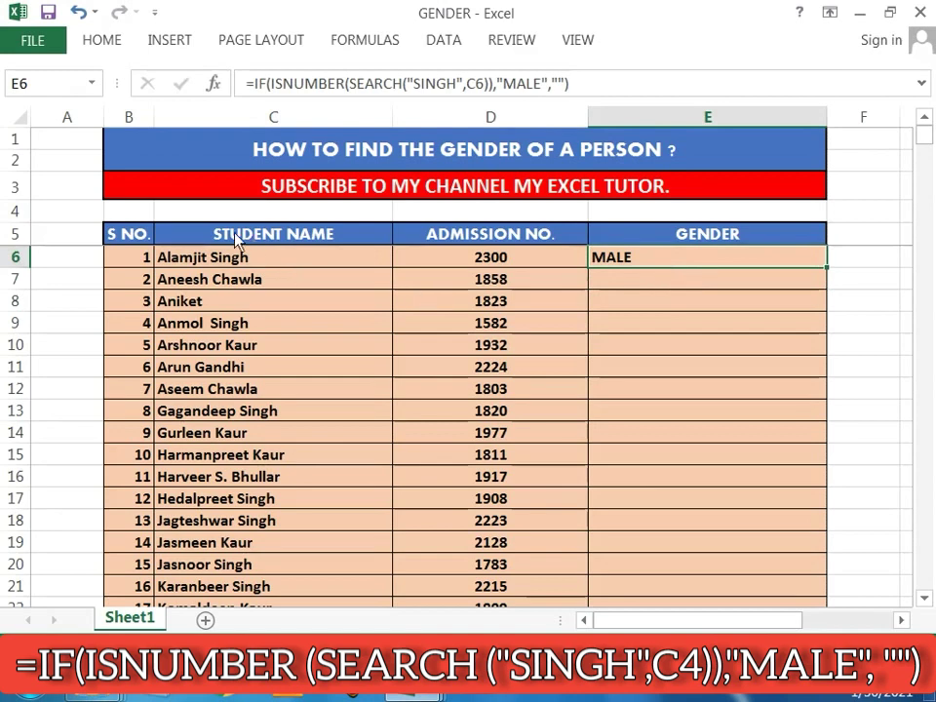
left_click_drag(707, 257, 707, 586)
key("ctrl+d")
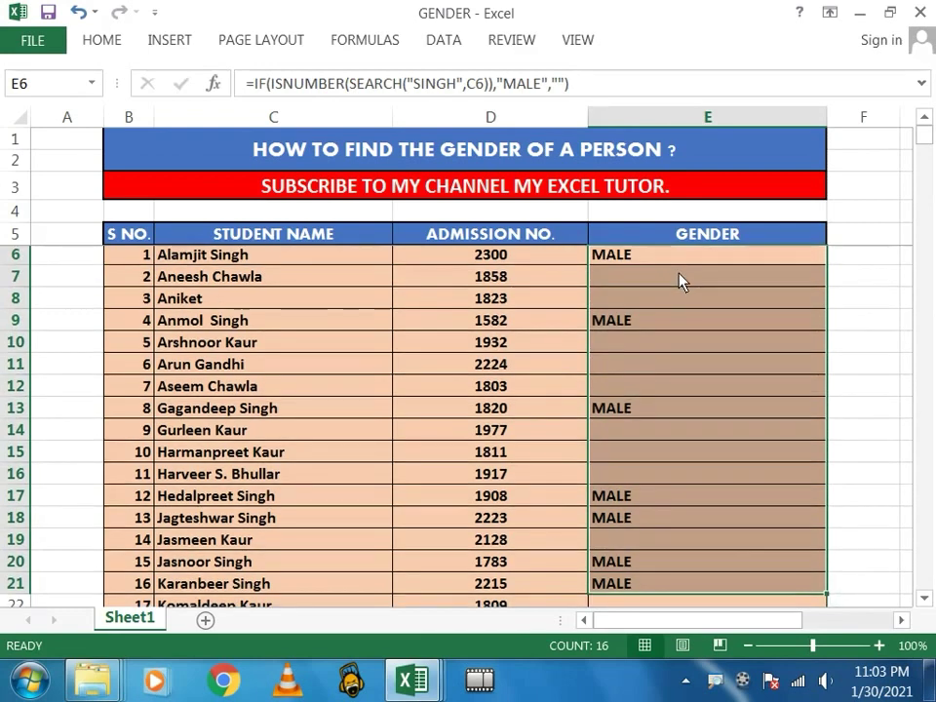
scroll(678, 278, "down", 1)
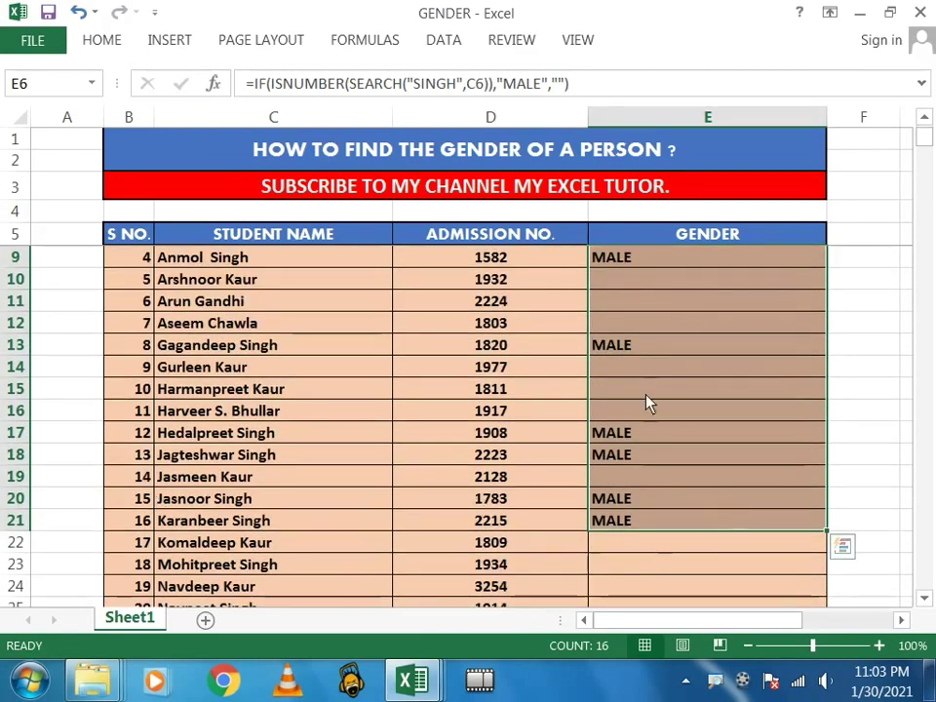
scroll(637, 309, "up", 1)
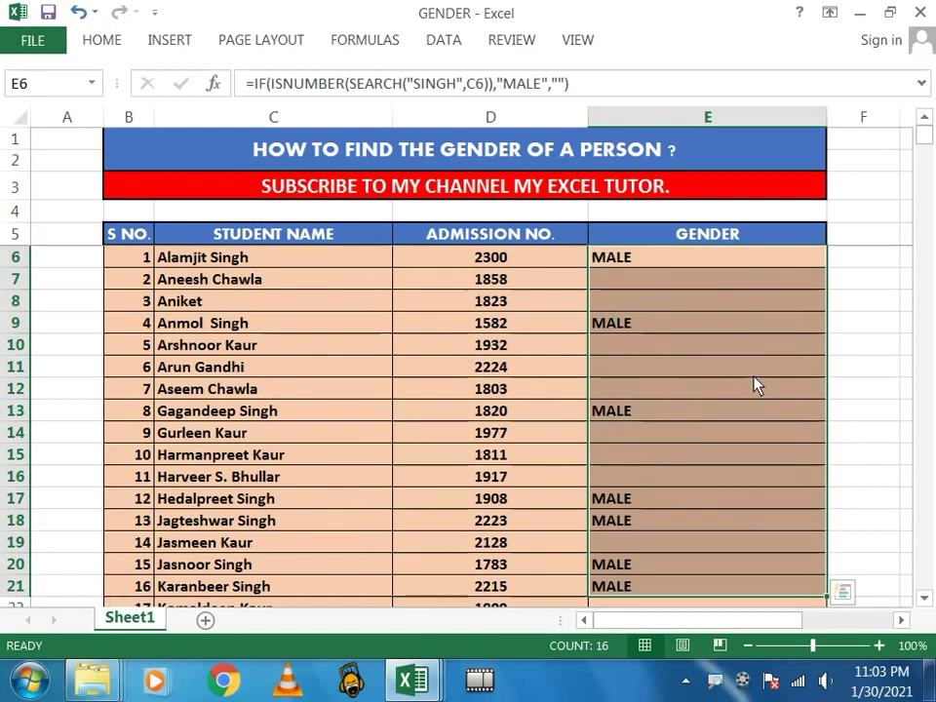
Step: Clear the filled IF formulas from E7 through E21, keeping the one in E6
key("ctrl+q")
left_click(687, 349)
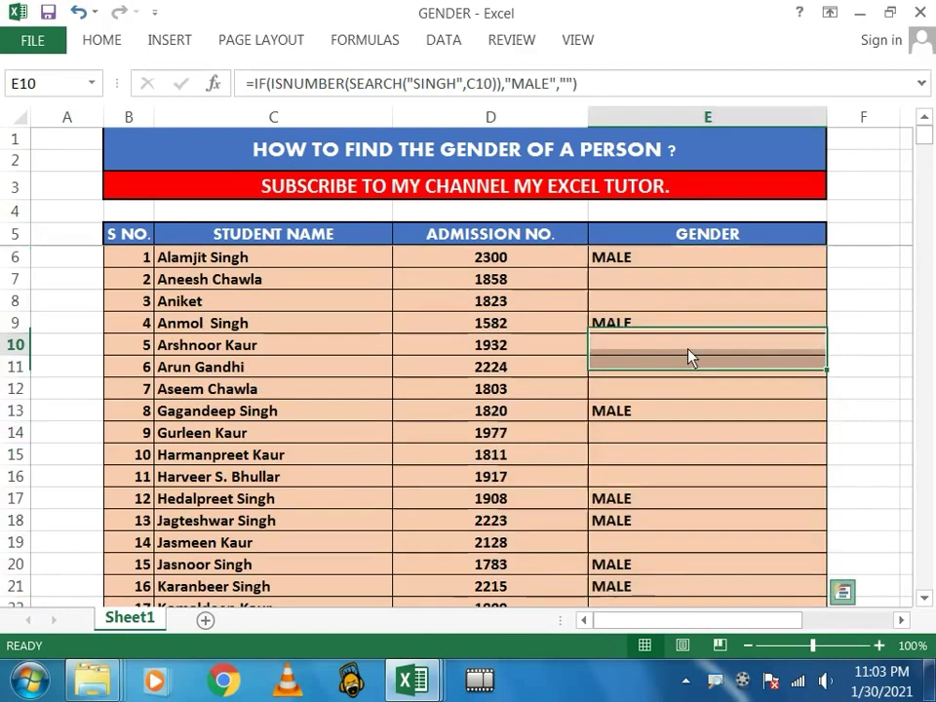
left_click(668, 283)
key("ctrl+shift+Down")
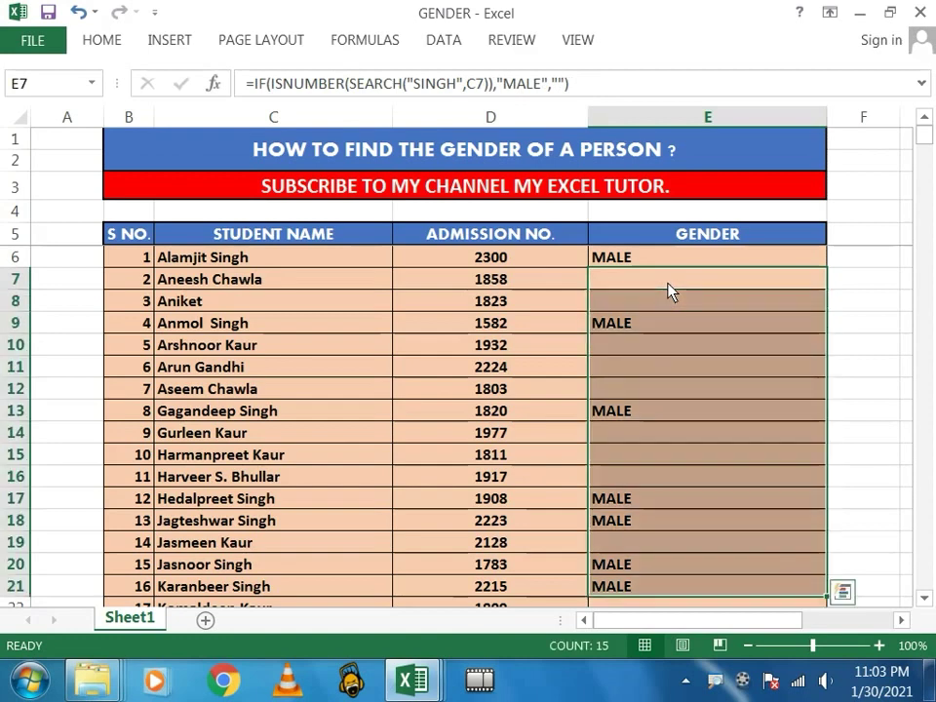
key("Delete")
left_click(669, 284)
Step: Nest a copy of E6's IF(ISNUMBER(SEARCH("SINGH",C6)),"MALE" expression in place of its empty-string false value
left_click(643, 256)
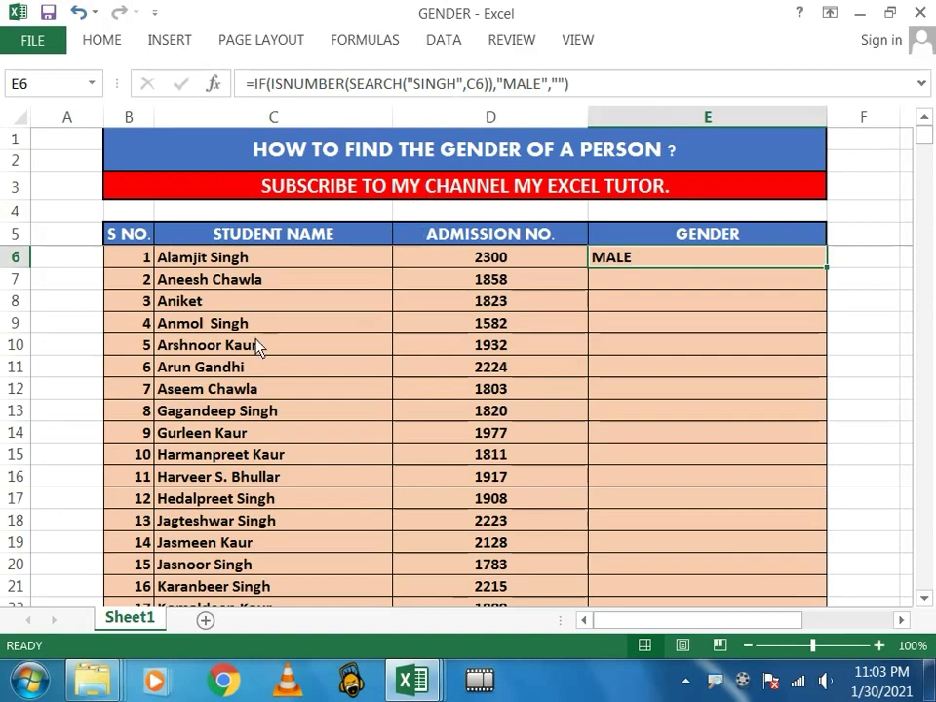
left_click(253, 86)
left_click_drag(253, 84, 551, 92)
key("ctrl+c")
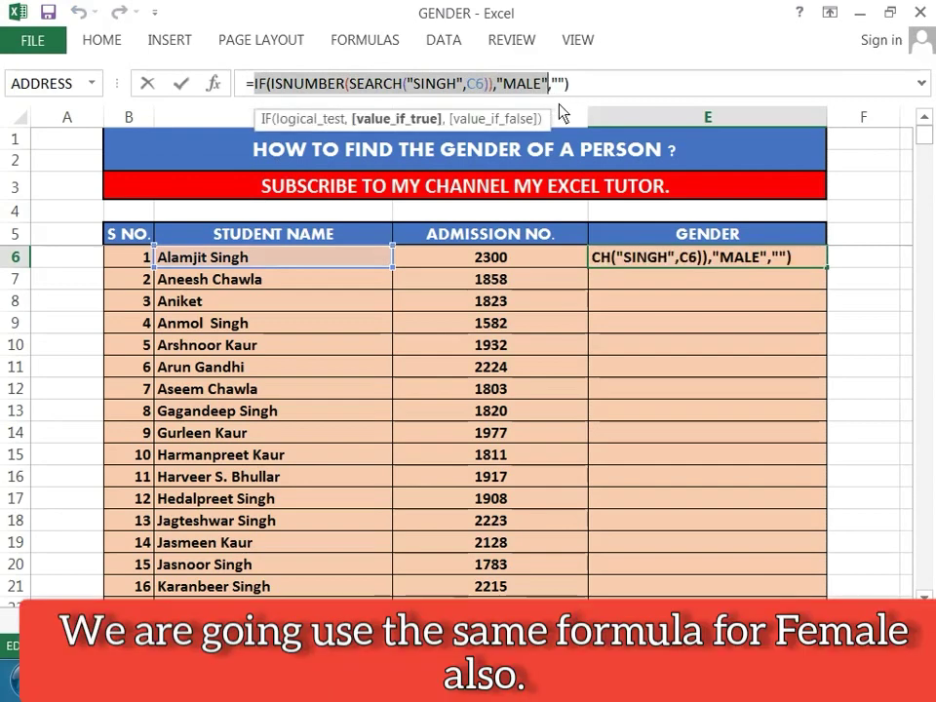
left_click(565, 91)
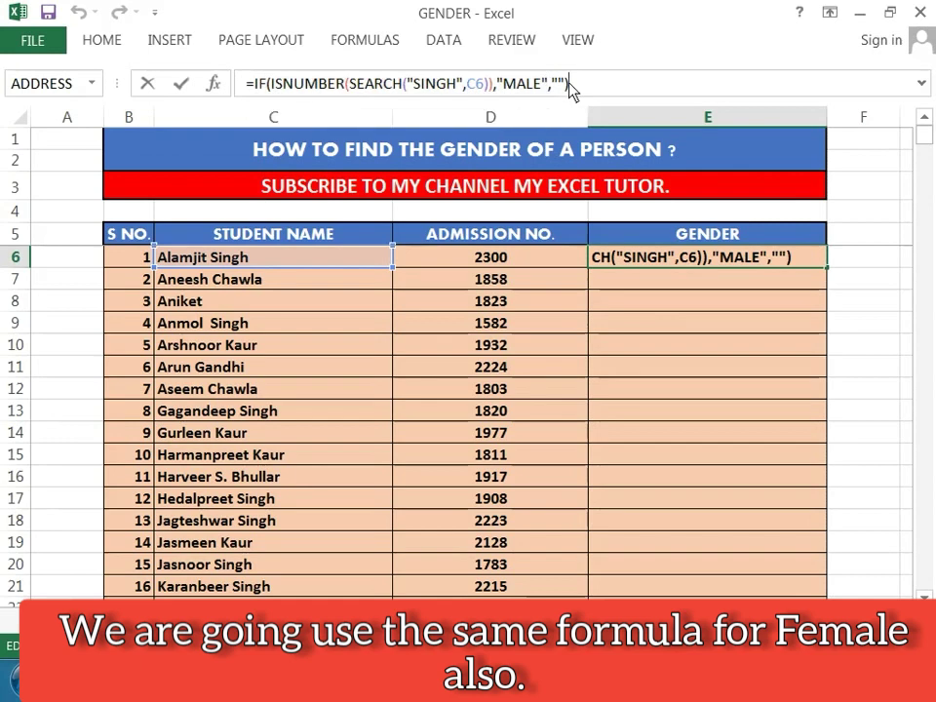
key("BackSpace")
key("BackSpace")
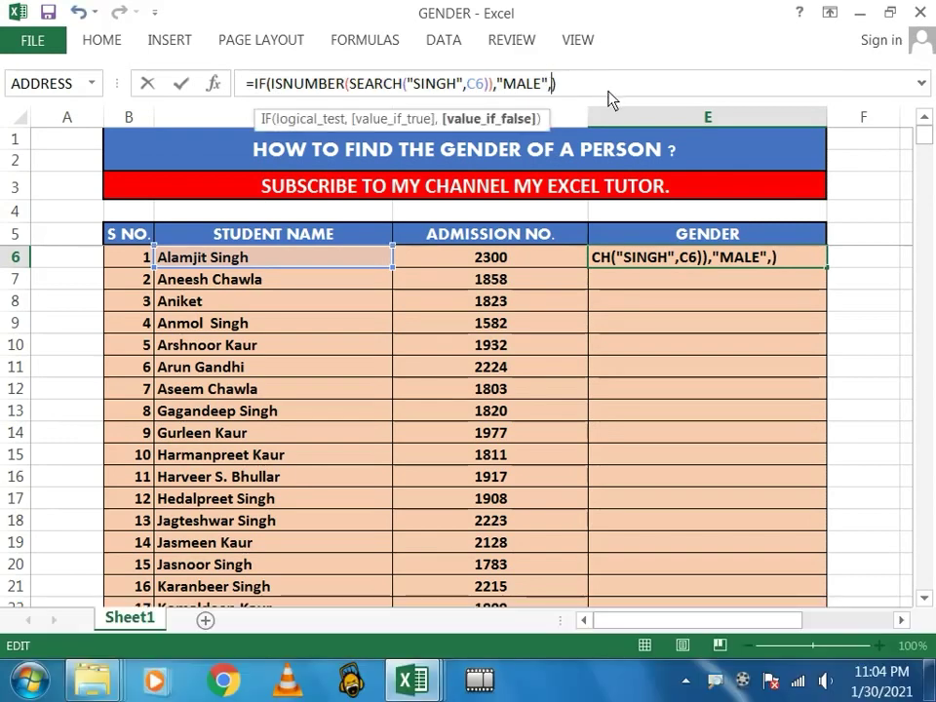
key("ctrl+v")
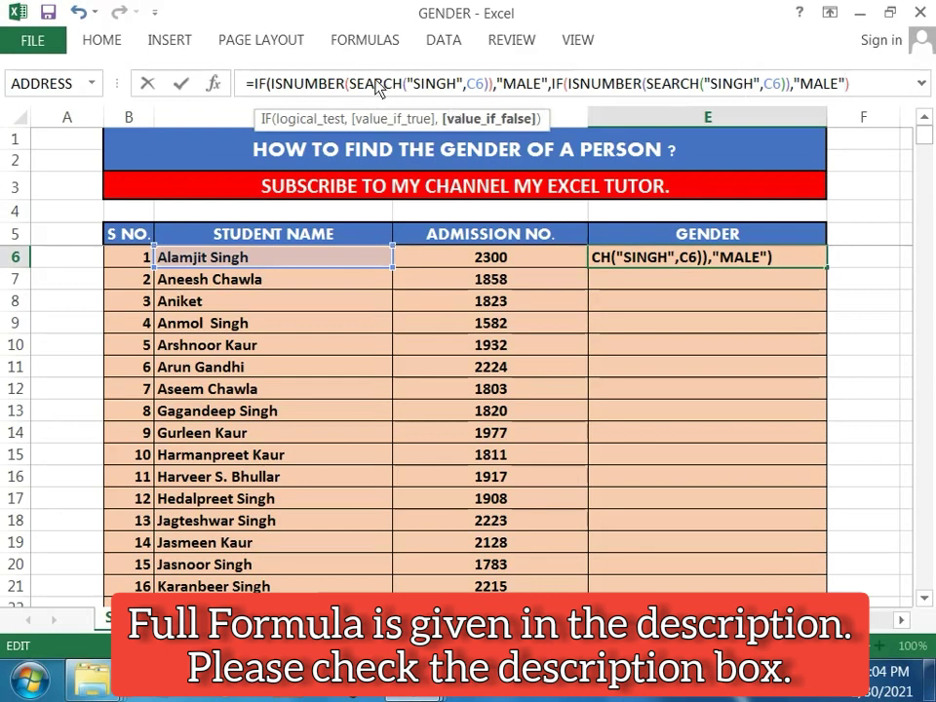
left_click(365, 39)
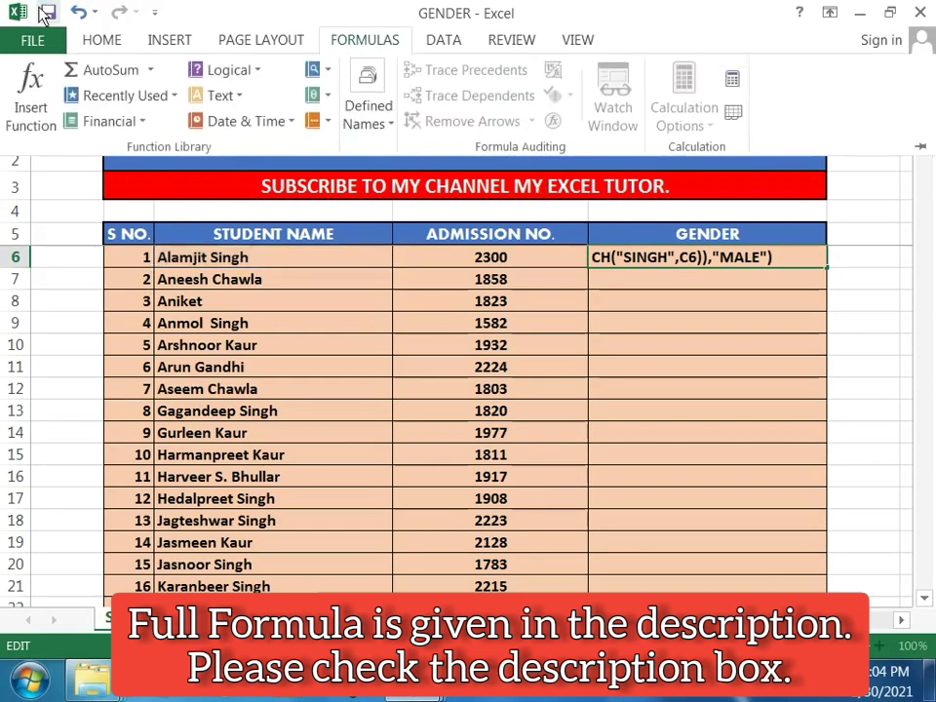
left_click(217, 187)
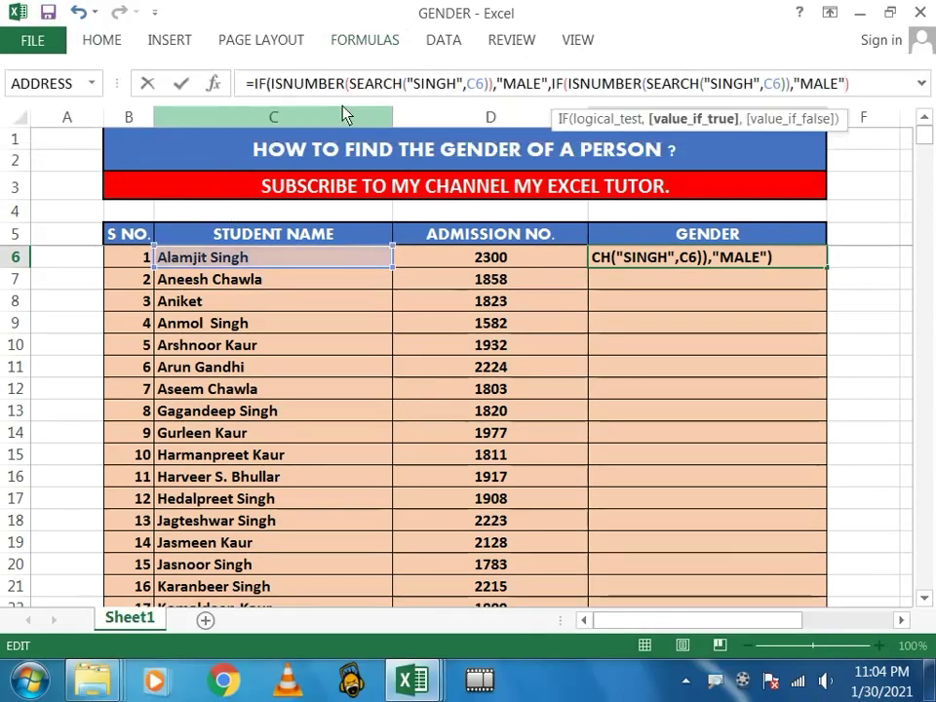
left_click(362, 86)
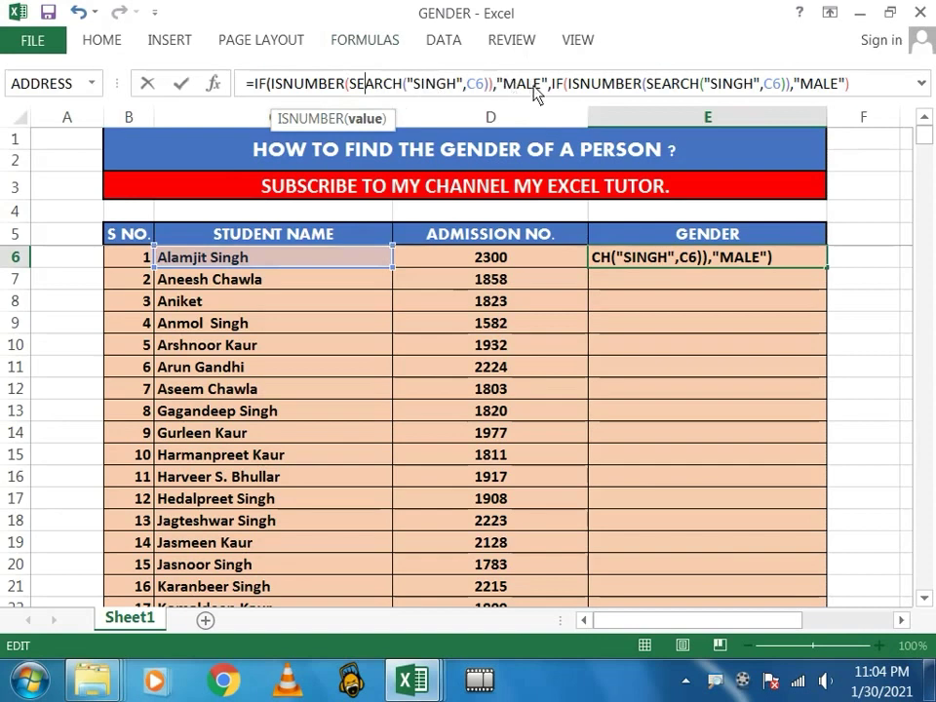
Step: Change the search text in the nested IF of E6 to "KAUR"
left_click(754, 85)
key("BackSpace")
key("BackSpace")
key("BackSpace")
key("BackSpace")
key("BackSpace")
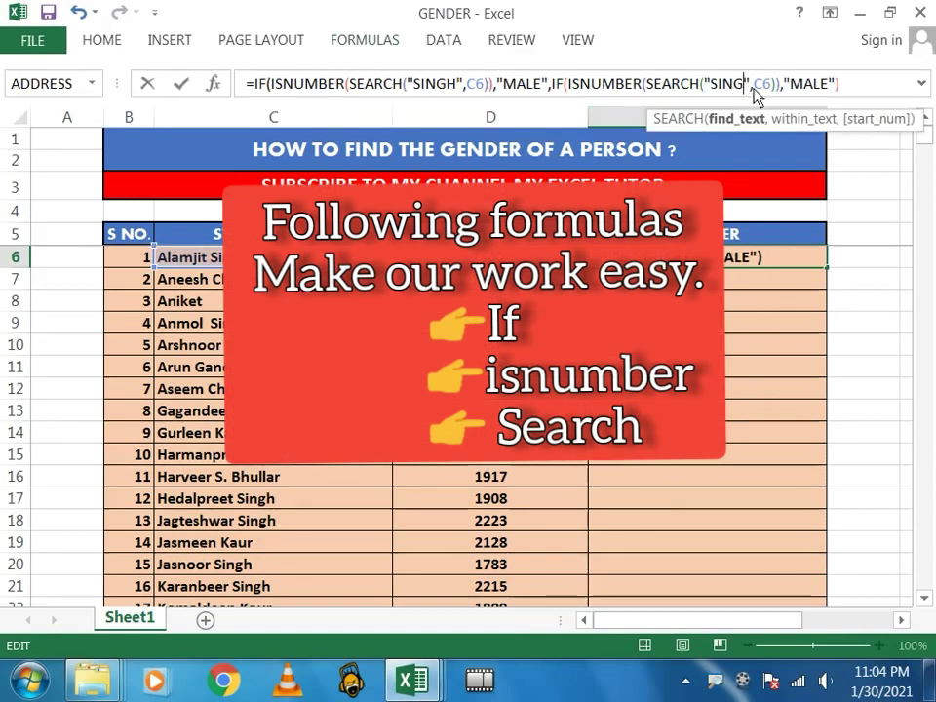
type("KUAR")
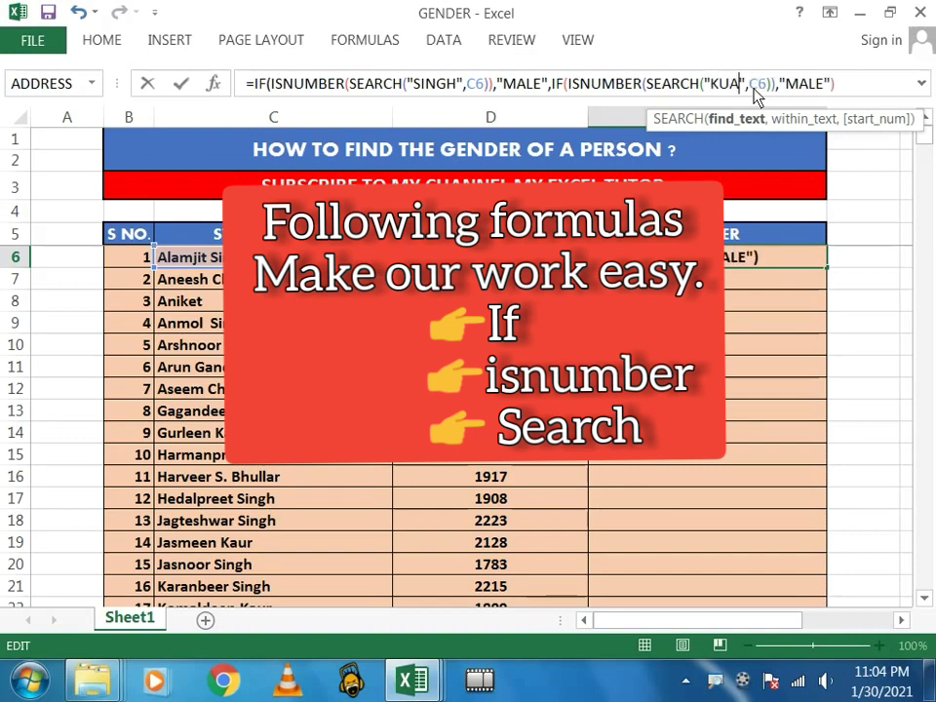
key("BackSpace")
key("BackSpace")
key("BackSpace")
type("AU")
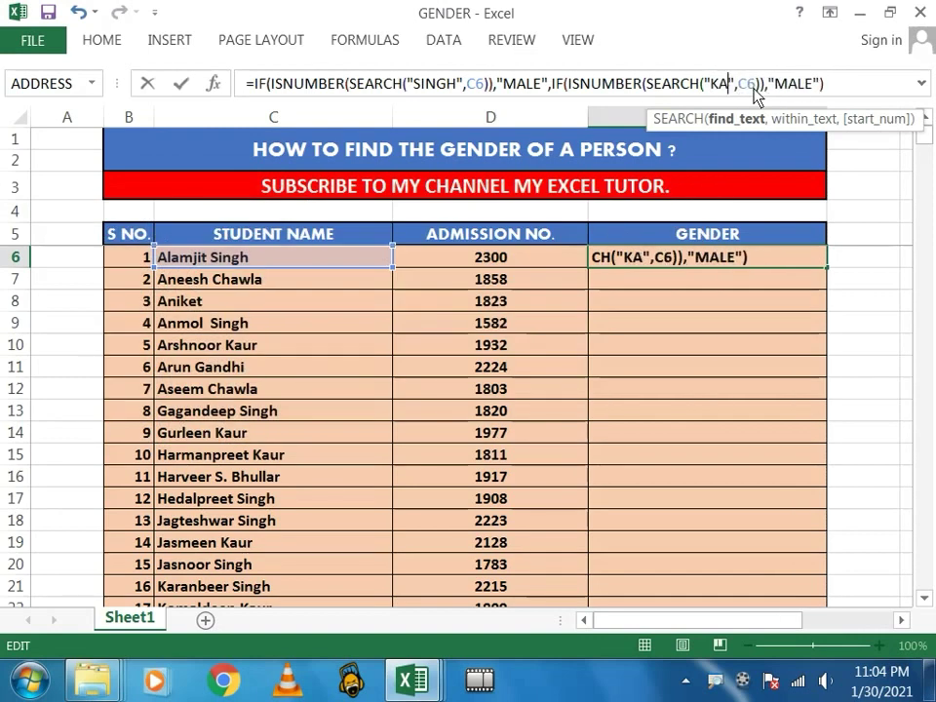
type("R")
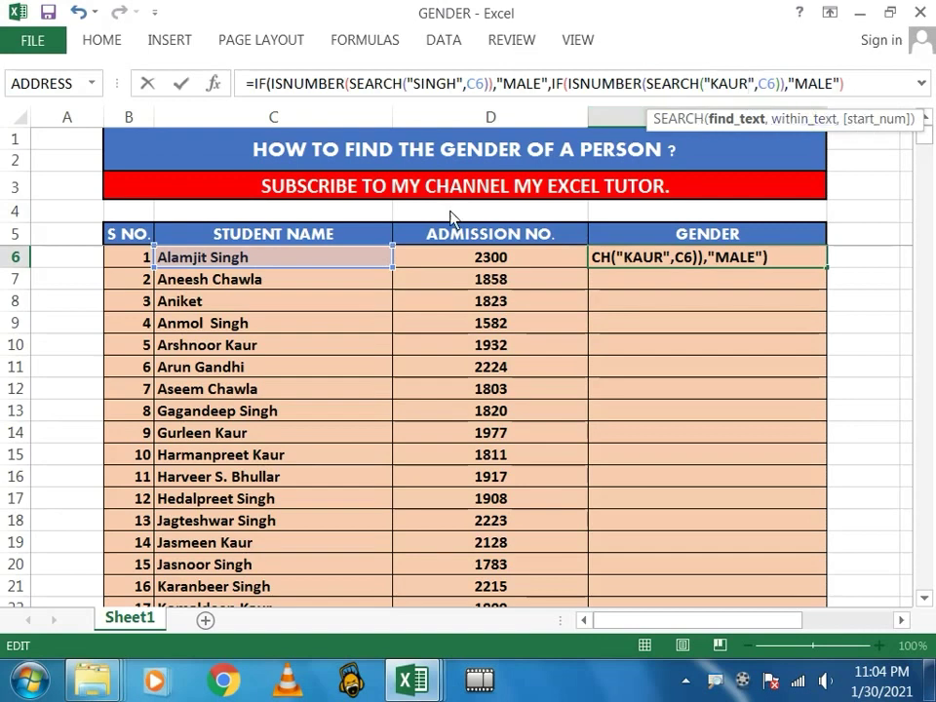
Step: Complete the nested IF in E6 with "FEMALE" as the true value and "_" as the false value
left_click(795, 84)
type("FE")
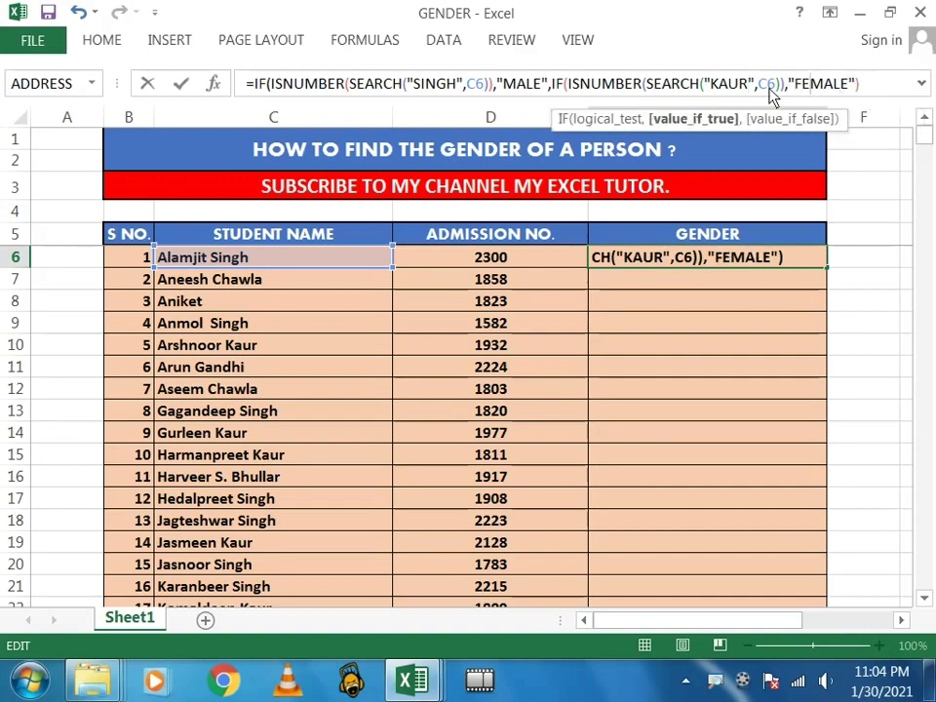
left_click(856, 87)
type(",")
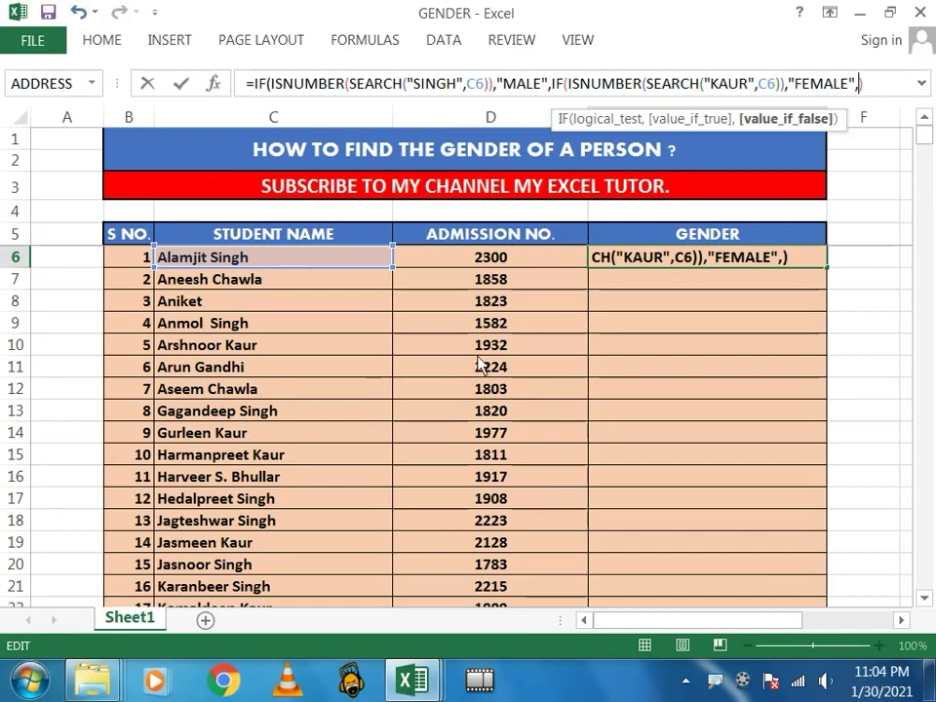
type("\"")
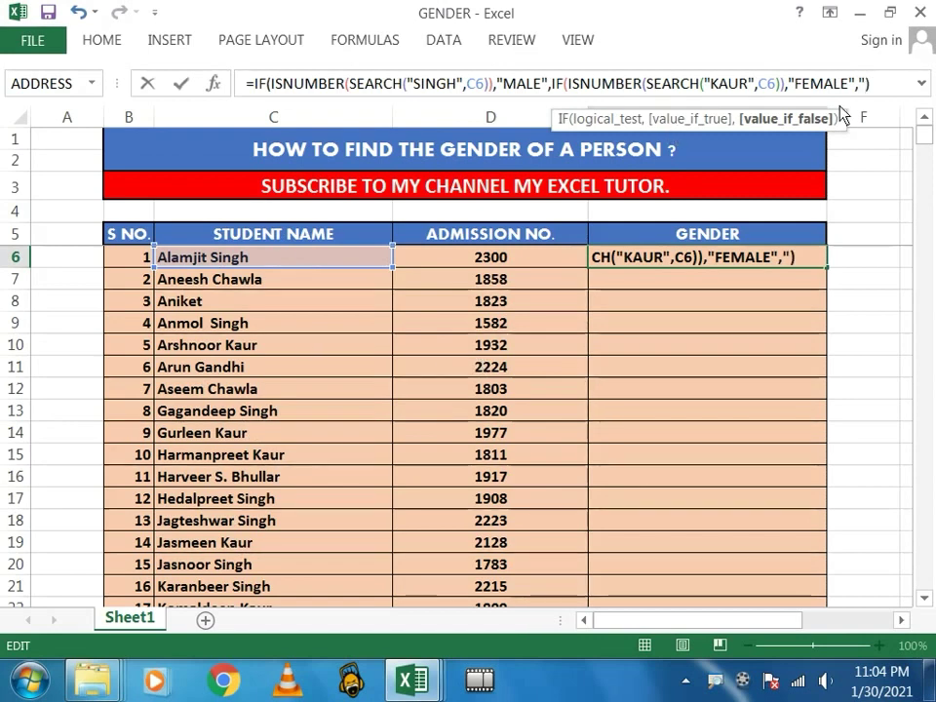
type("_\"")
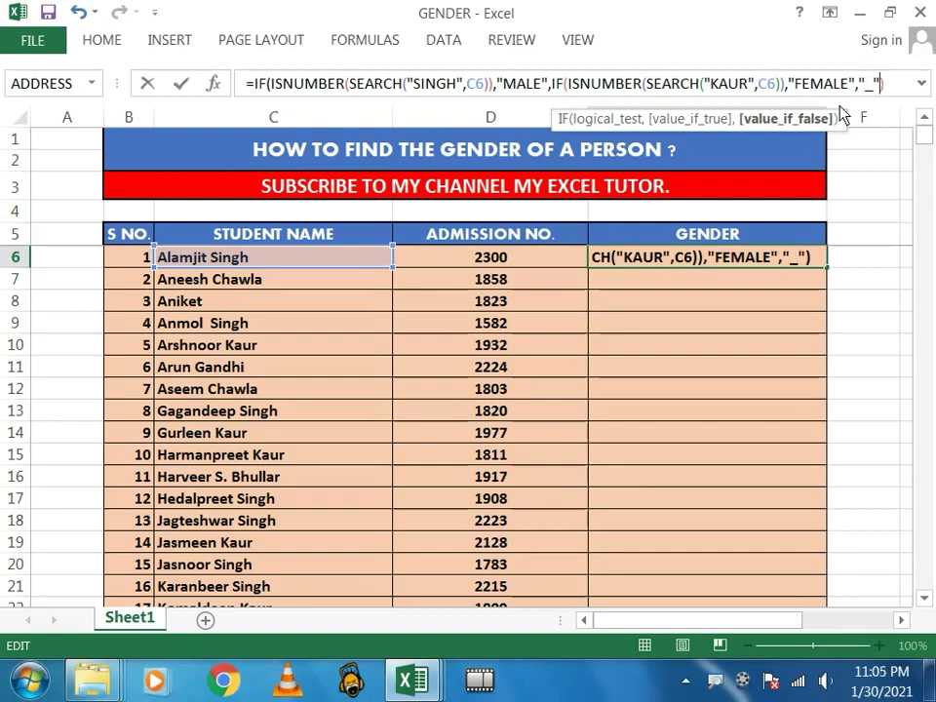
key("Return")
key("Return")
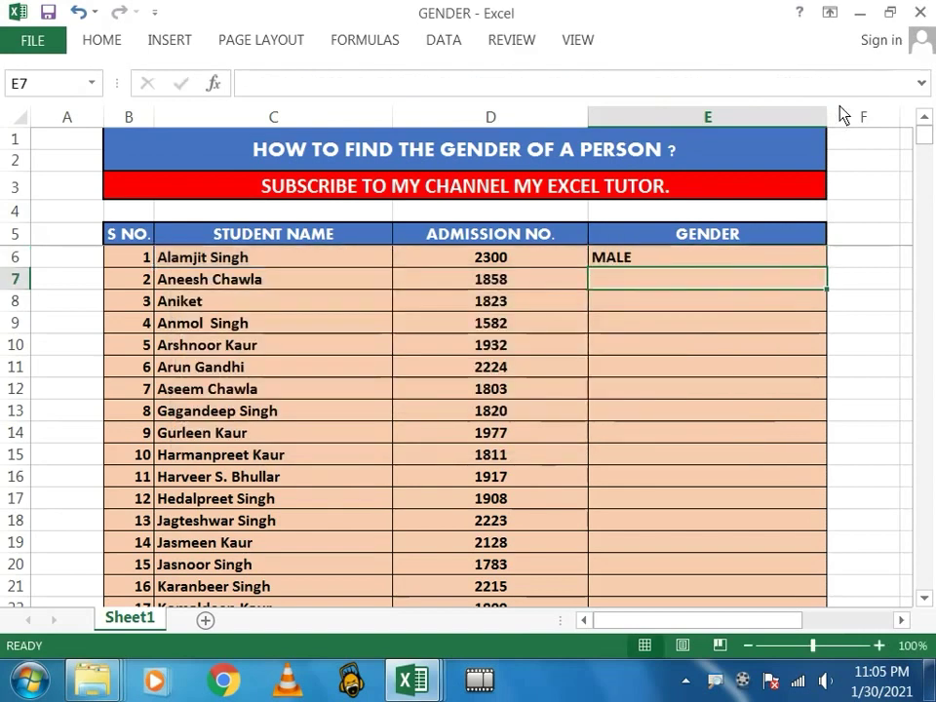
Step: Fill the nested IF formula from E6 down the whole Gender column and check rows 9 and 10
left_click(624, 263)
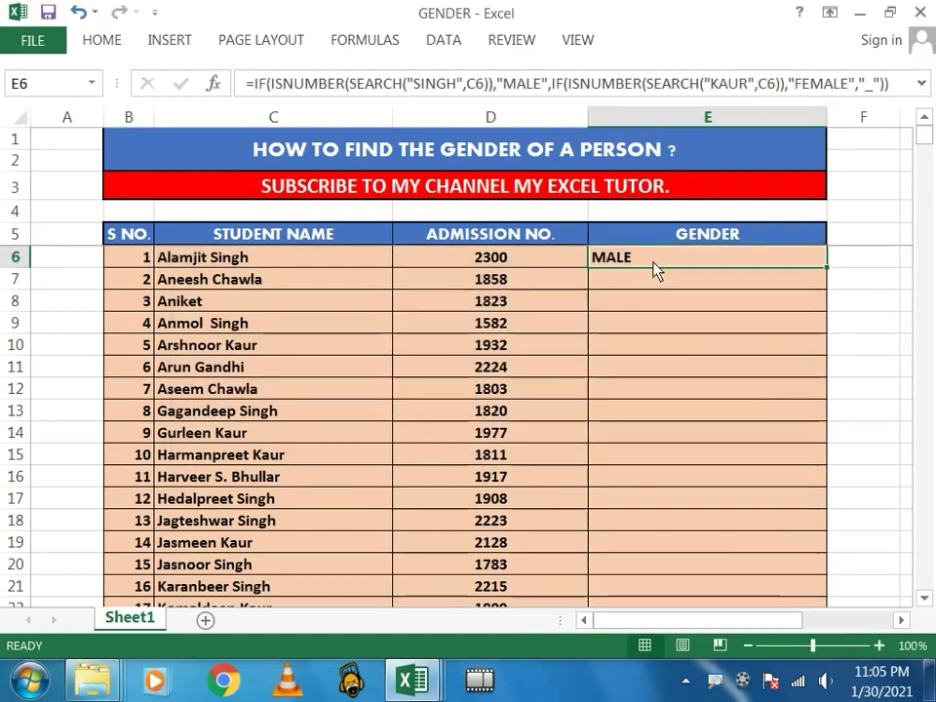
double_click(828, 278)
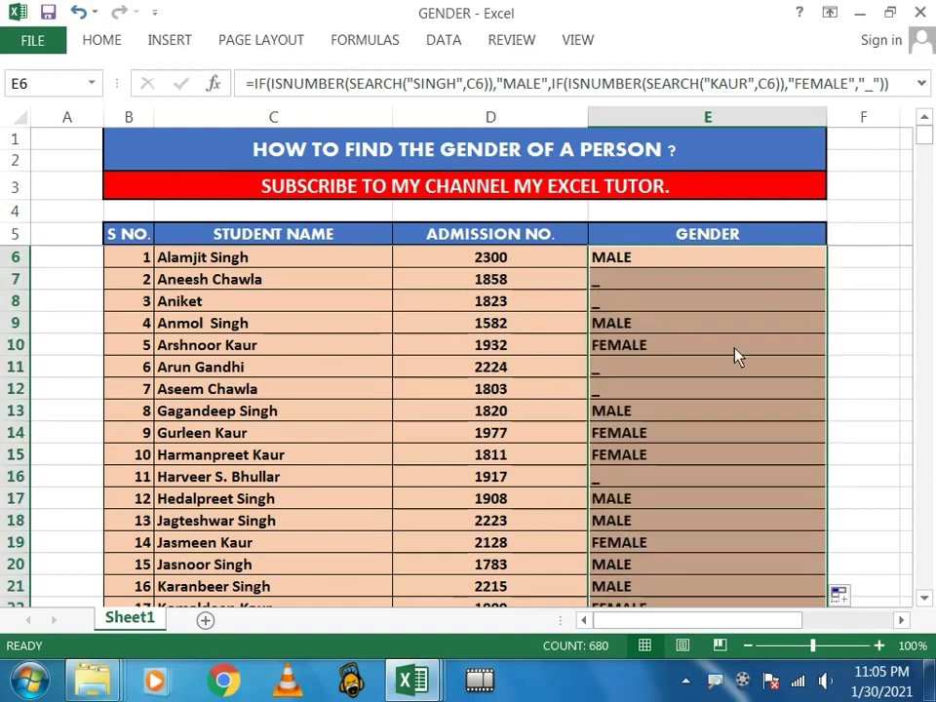
left_click(23, 325)
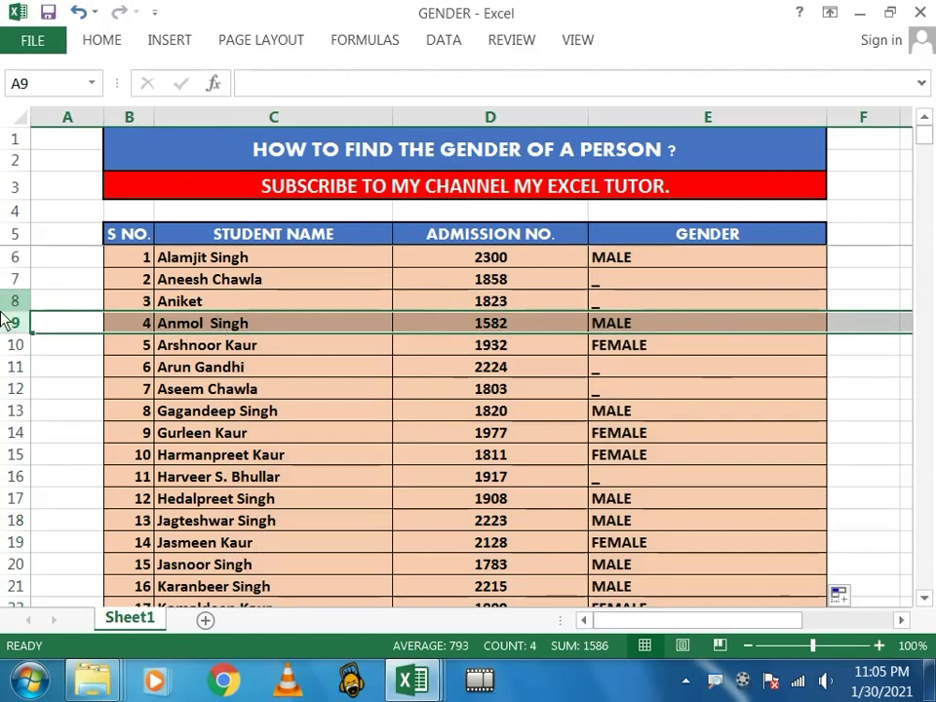
left_click(10, 347)
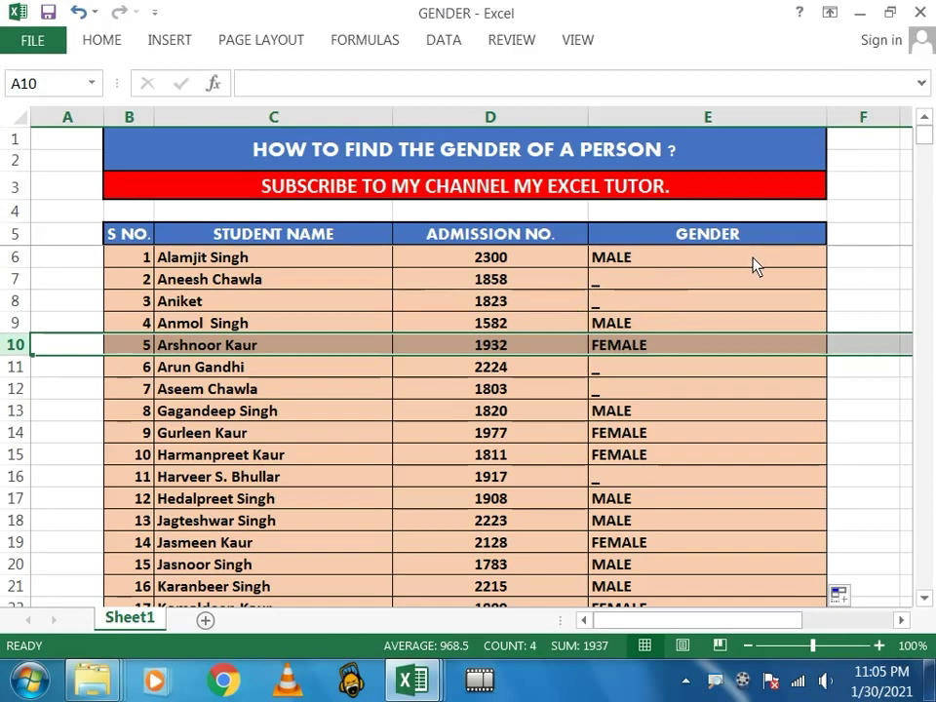
left_click(677, 266)
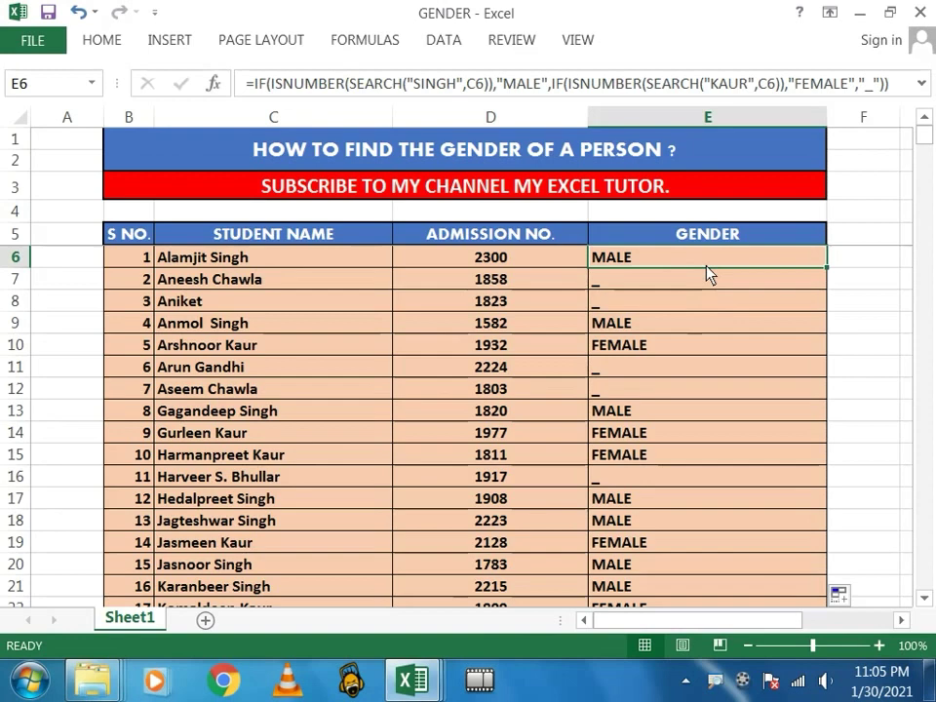
Step: Add filters to the table's header row and filter the Gender column to show only "_" entries
left_click(689, 240)
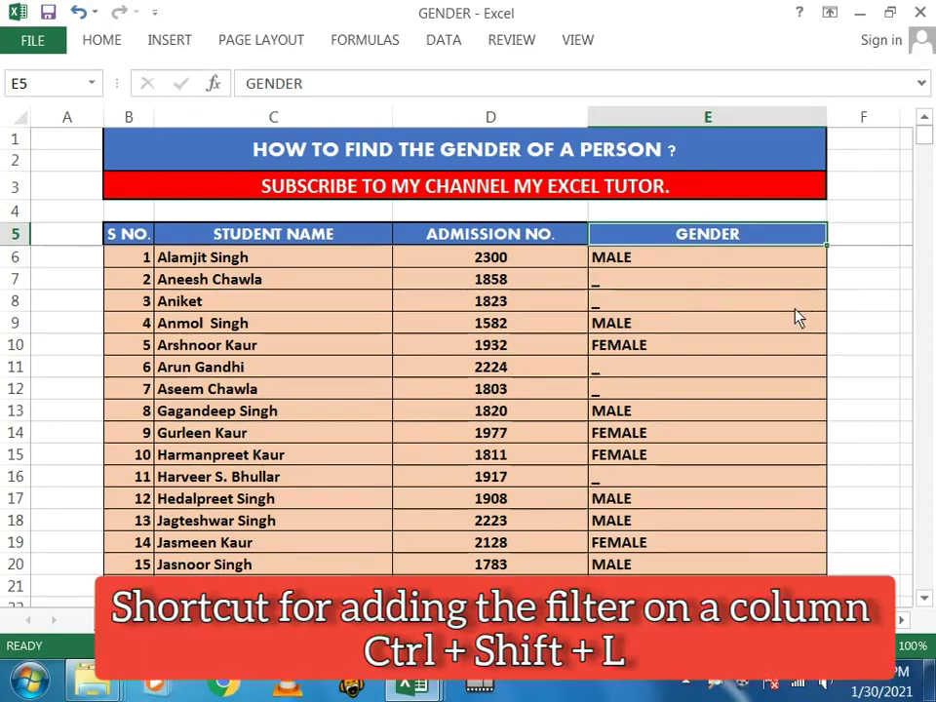
key("ctrl+shift+l")
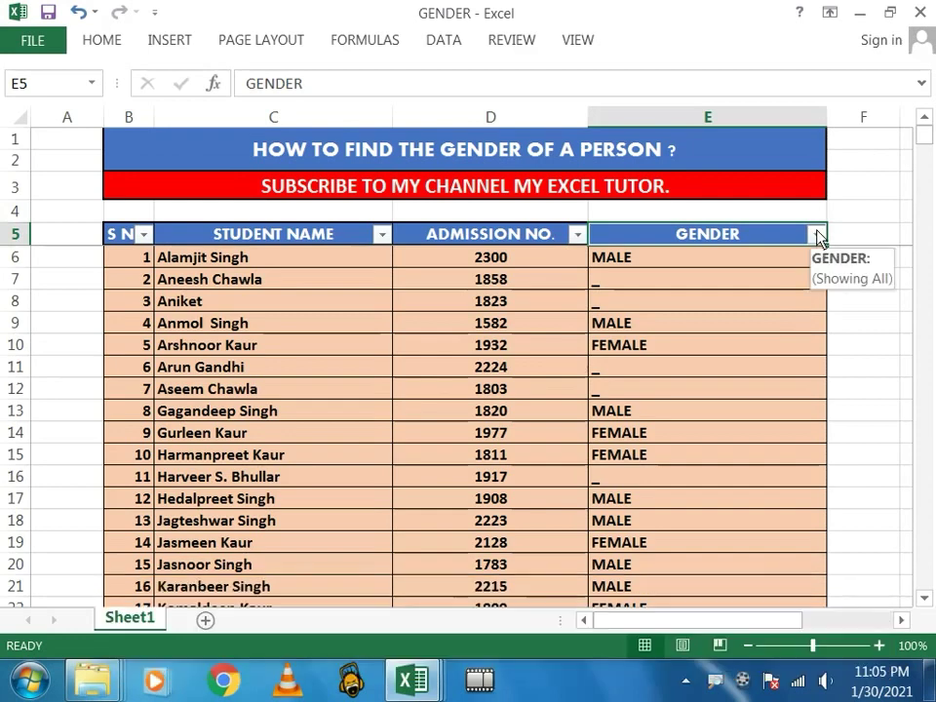
left_click(816, 235)
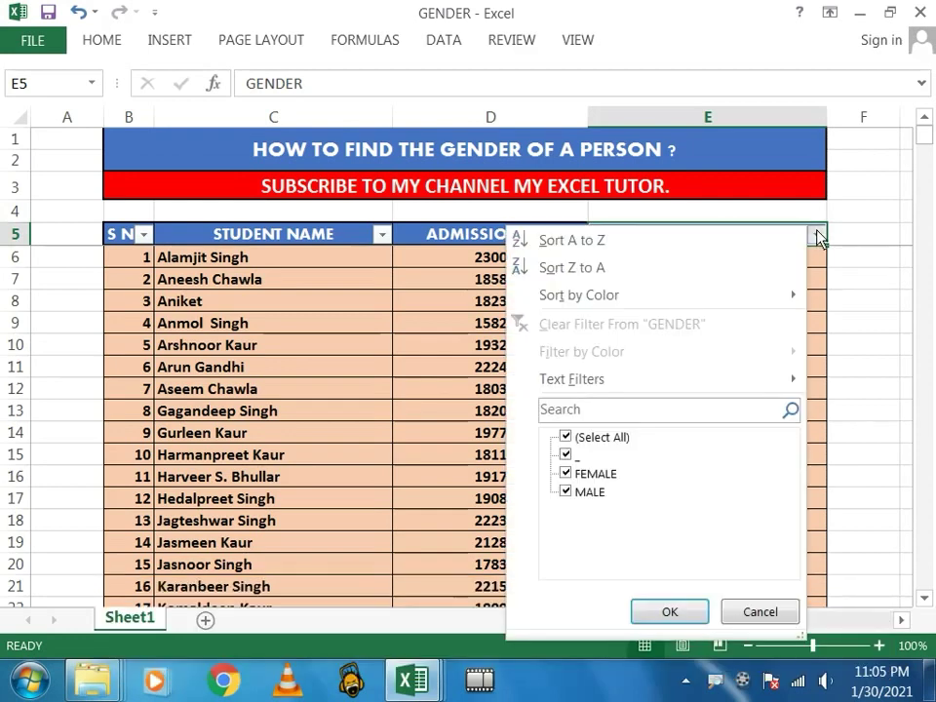
left_click(568, 437)
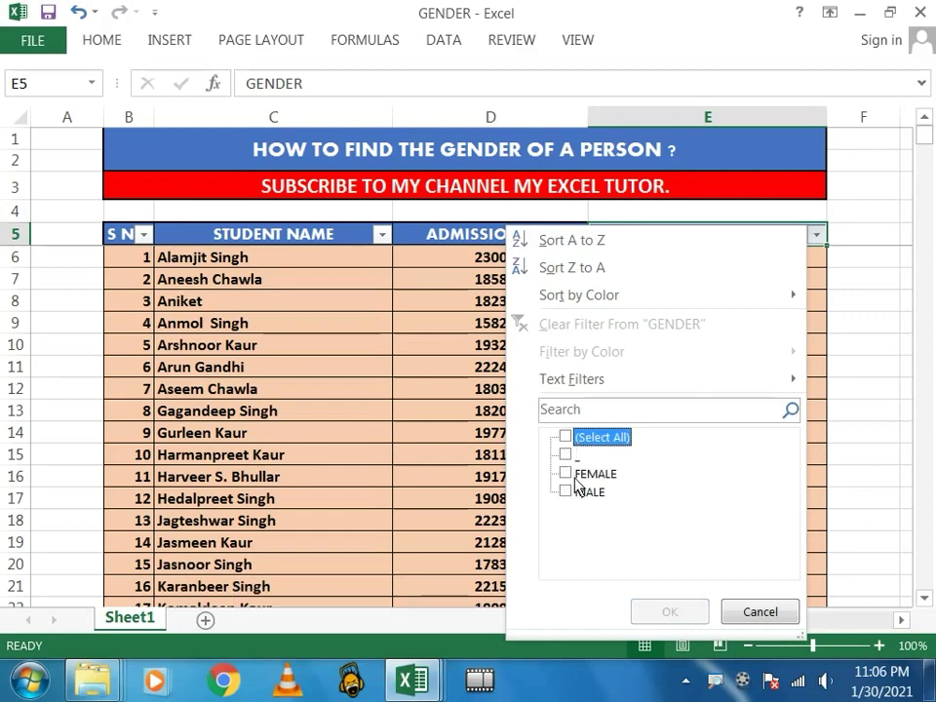
left_click(566, 454)
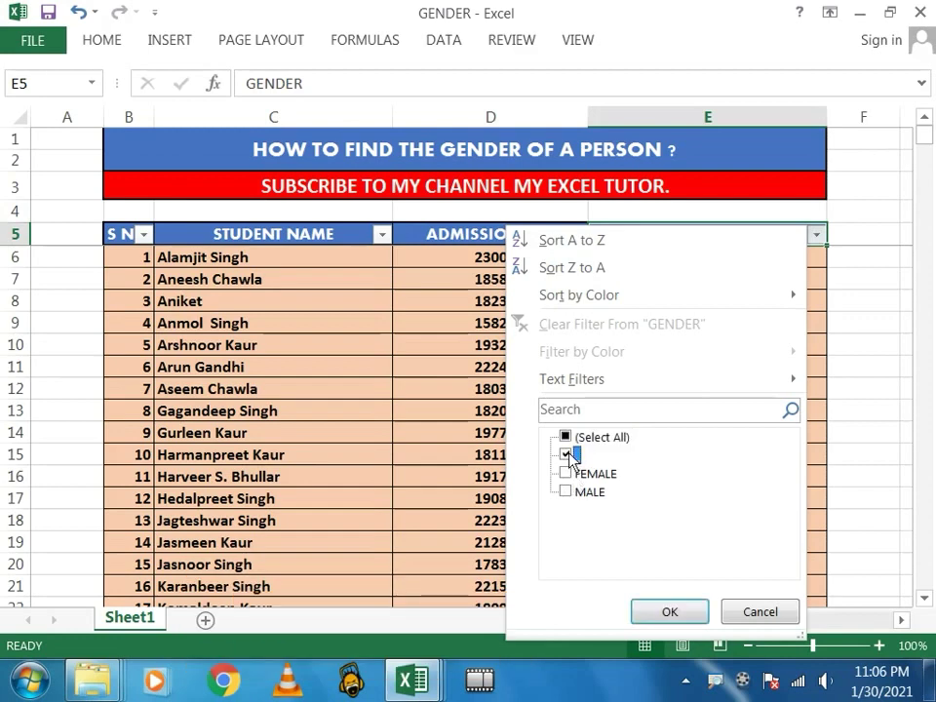
left_click(669, 612)
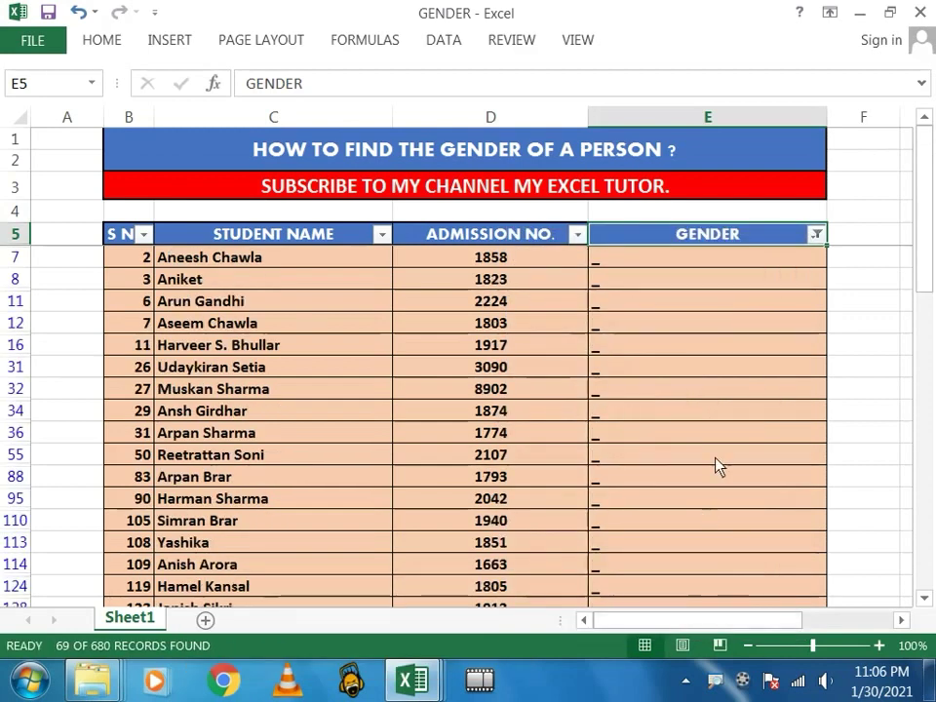
Step: Examine the filtered student names that have no gender assigned, from the first to the last row
left_click(223, 259)
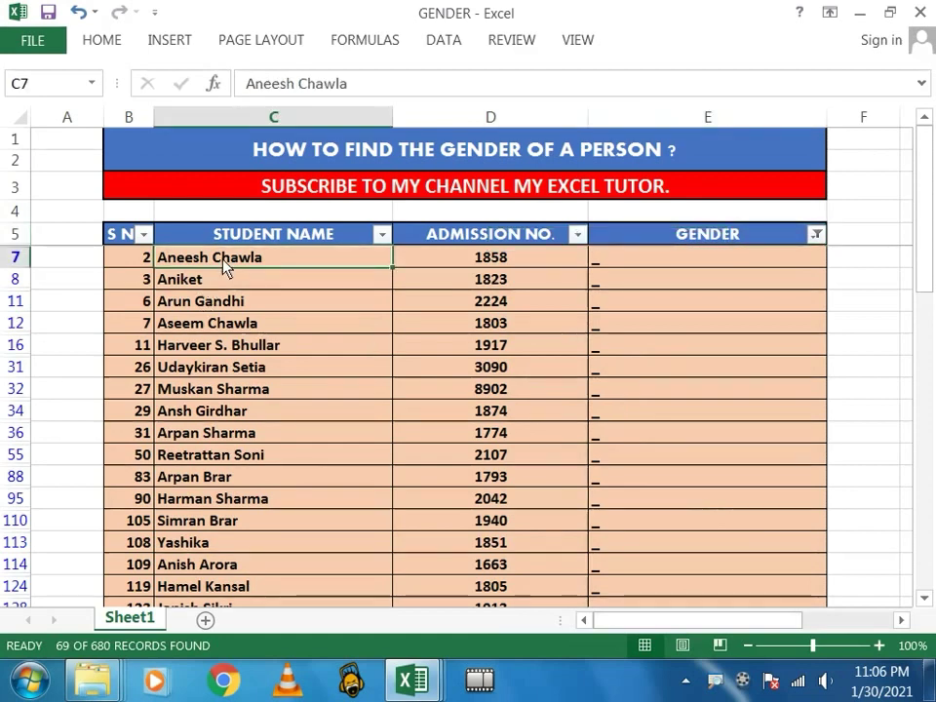
key("ctrl+shift+Down")
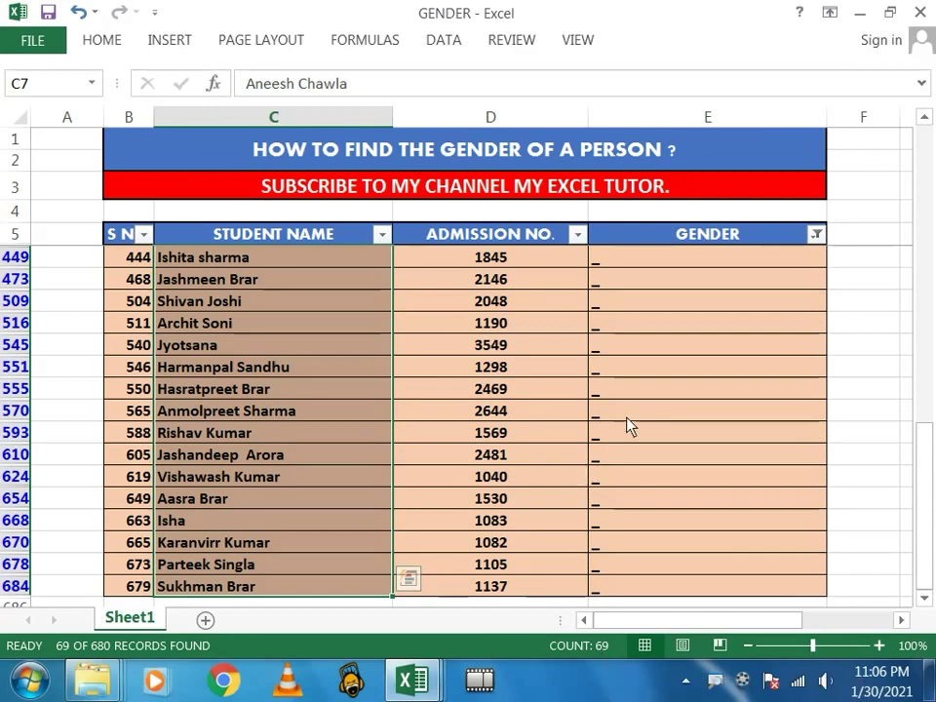
scroll(625, 422, "up", 2)
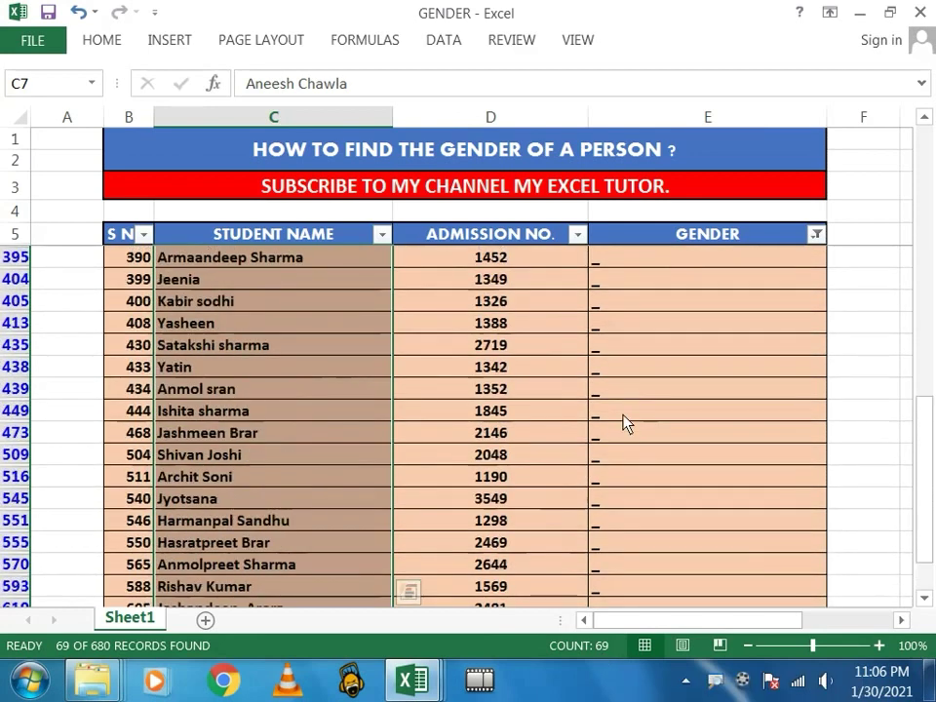
left_click(625, 367)
scroll(625, 368, "up", 4)
scroll(468, 526, "up", 2)
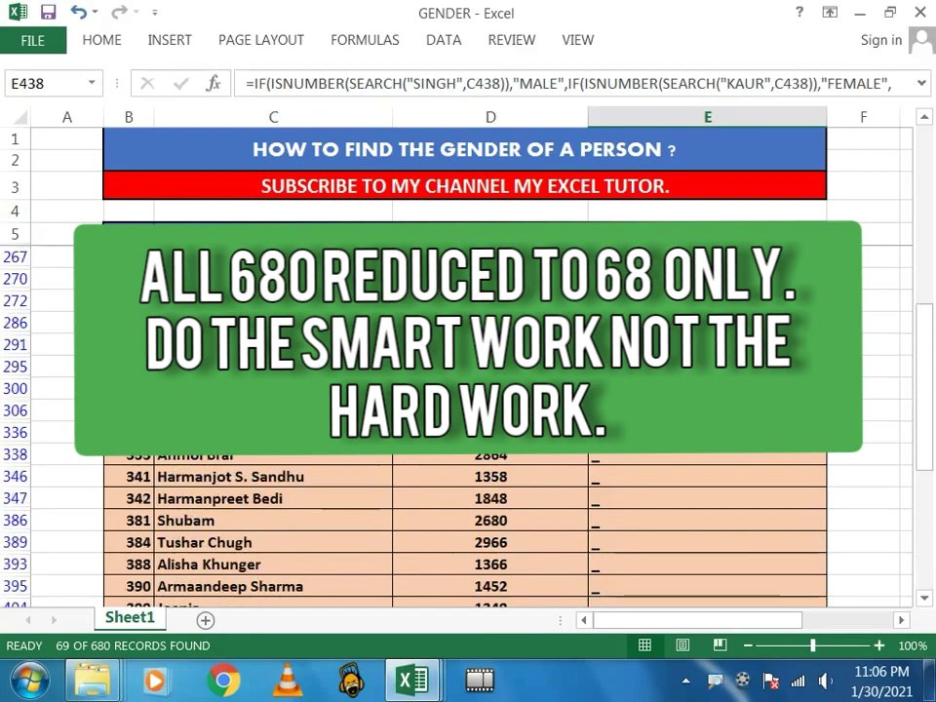
scroll(468, 526, "up", 3)
left_click(629, 279)
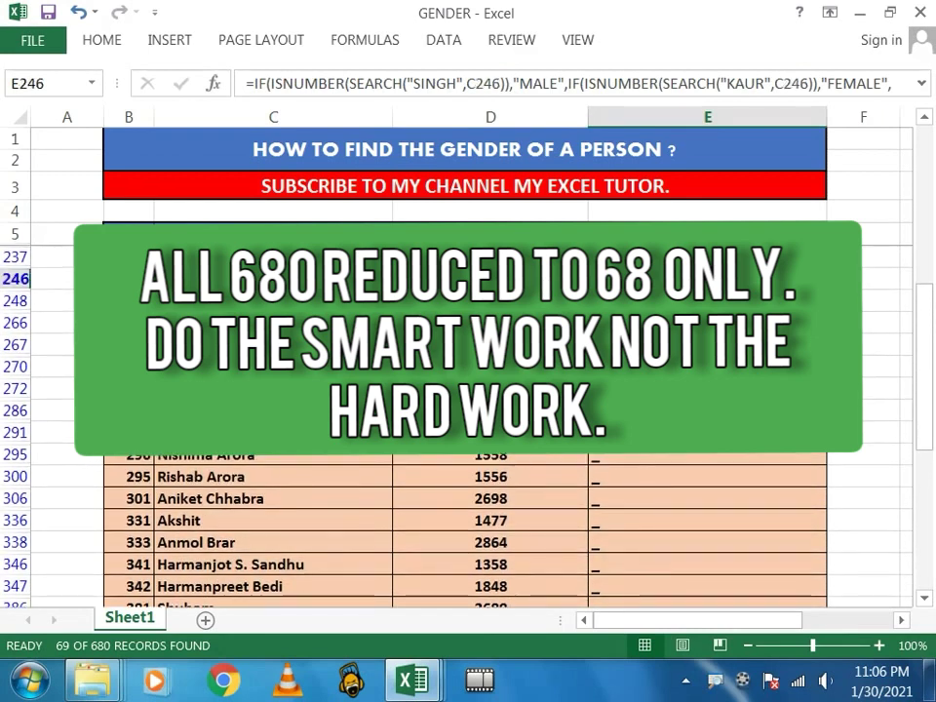
Step: Enter MALE in E7, the Gender cell of the first filtered student, replacing its formula
key("ctrl+Up")
key("Down")
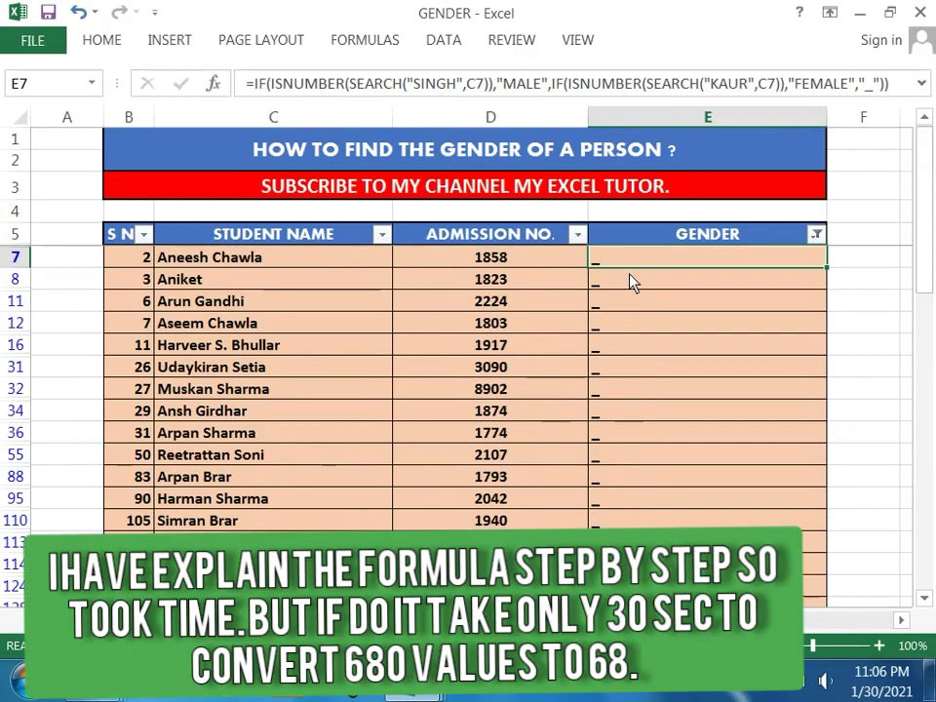
type("A")
key("BackSpace")
type("MAE")
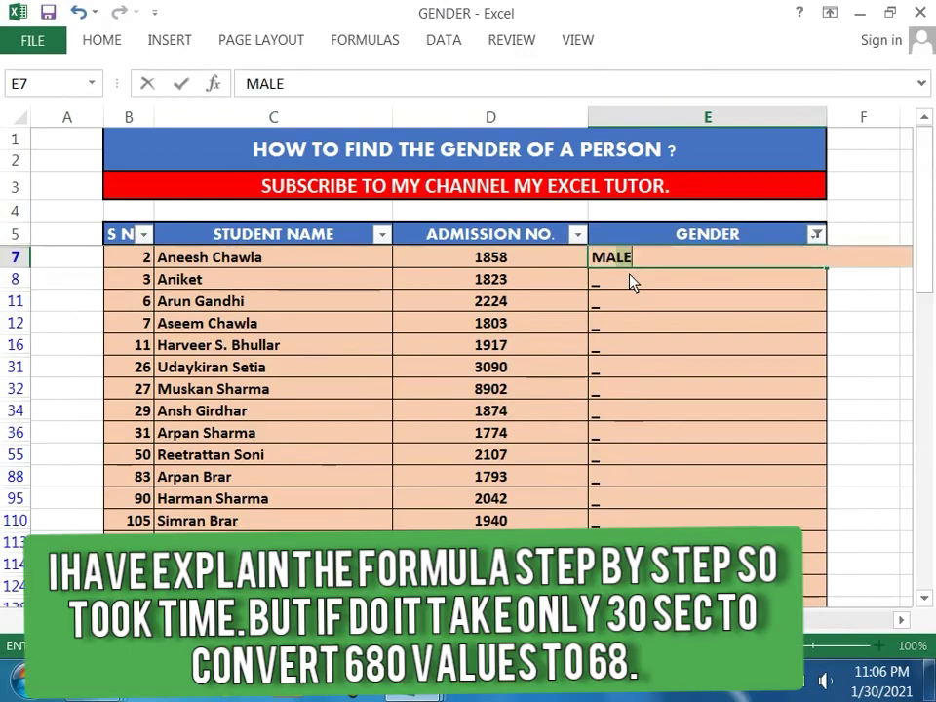
key("BackSpace")
type("LE")
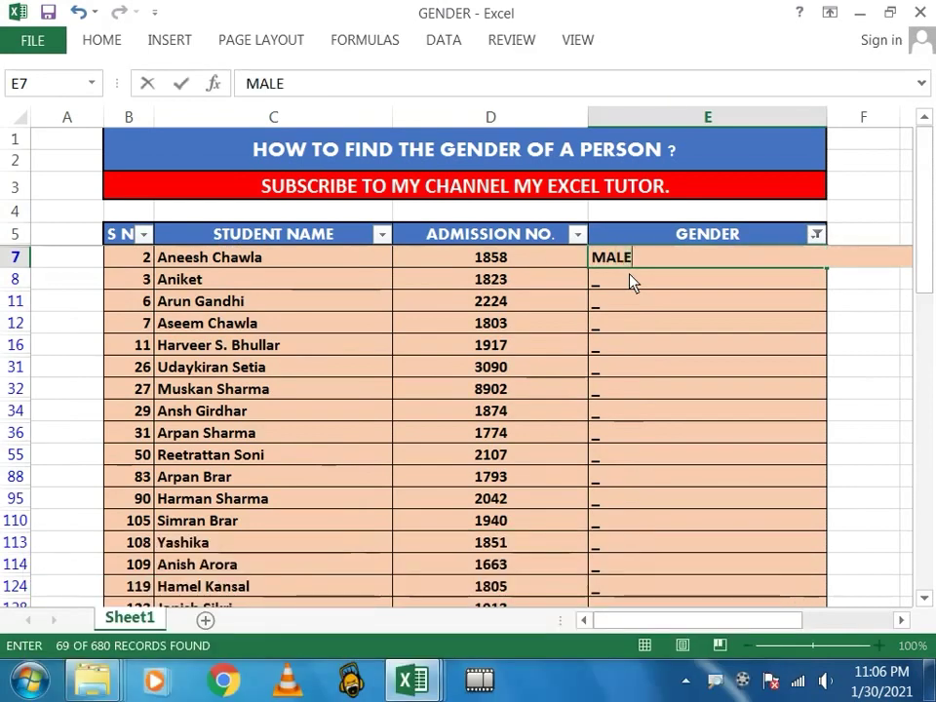
key("Return")
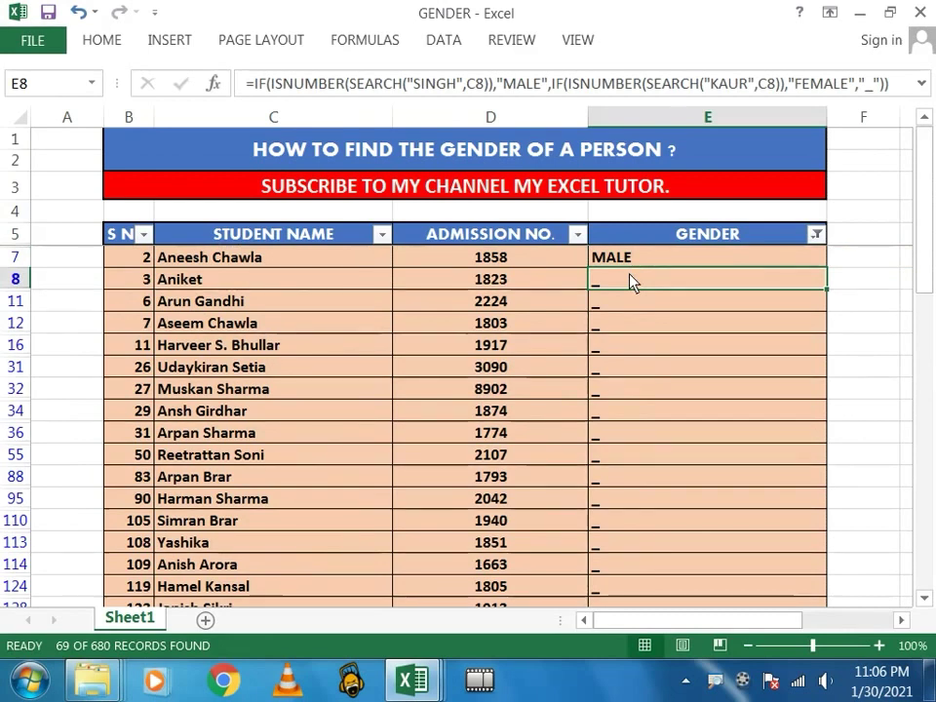